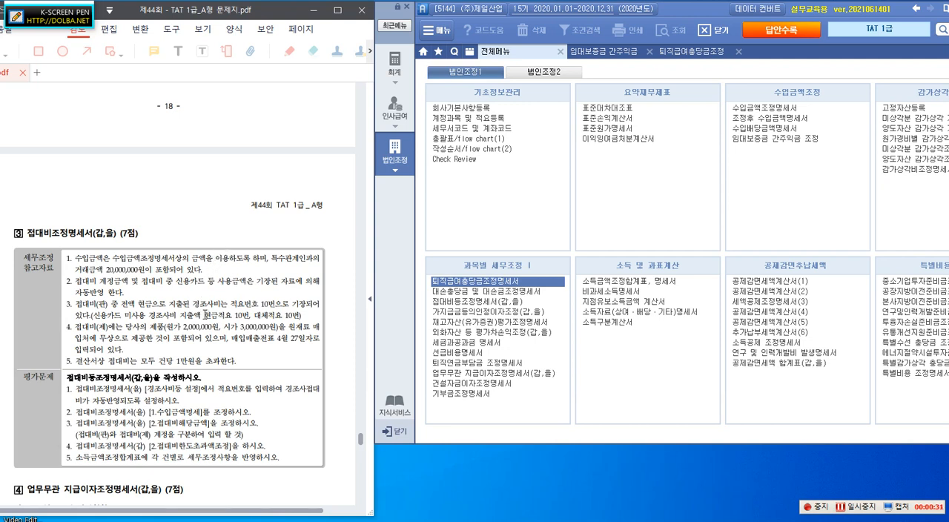
# Step: Start K-Screen Pen and write the red text heading "<손금불산입>" above problem 3 of the exam PDF
pyautogui.click(16, 25)
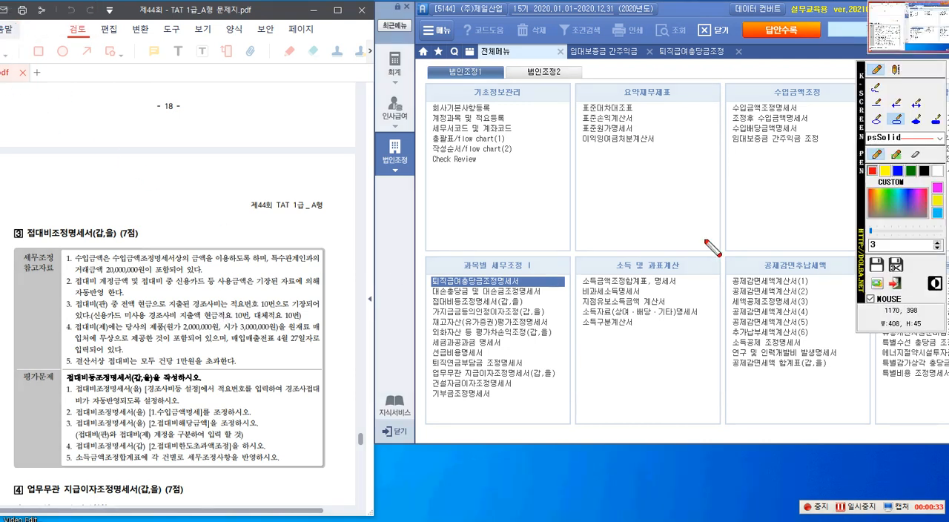
pyautogui.click(895, 69)
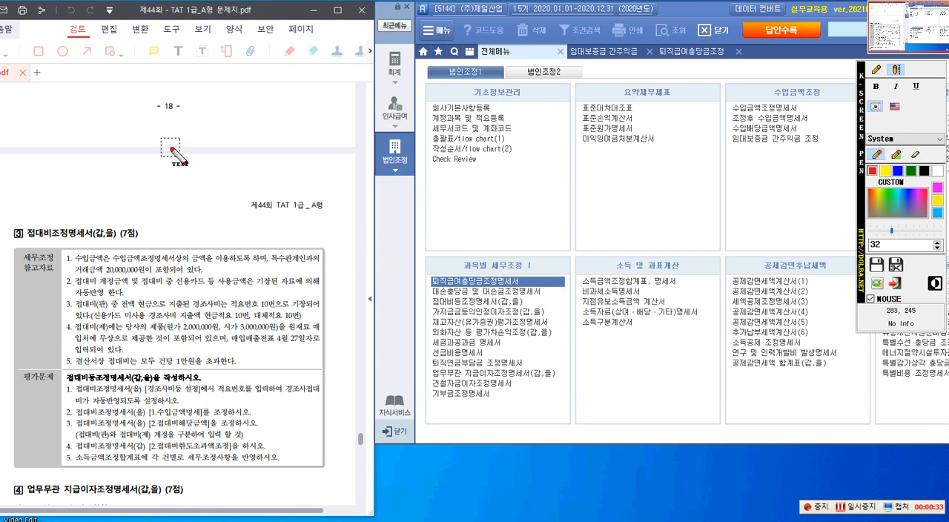
pyautogui.click(162, 147)
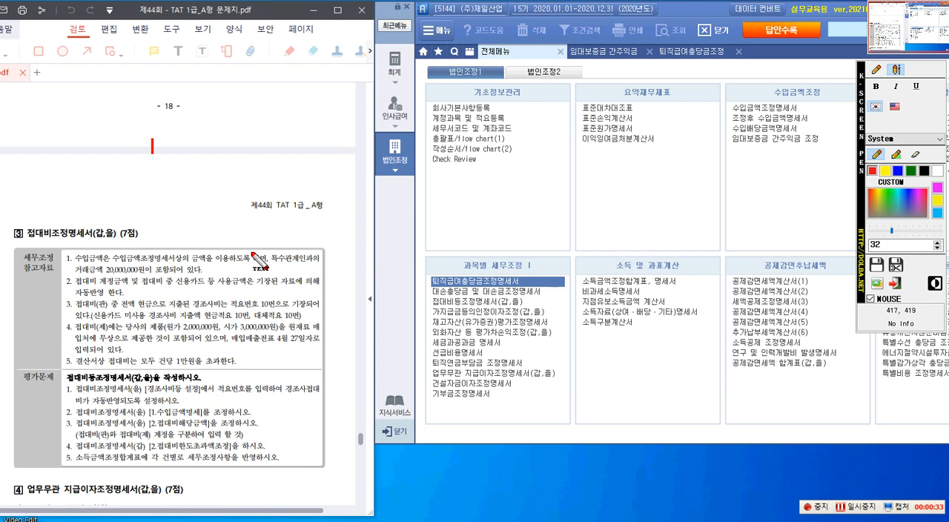
pyautogui.write('<')
pyautogui.write('손')
pyautogui.write('금불사')
pyautogui.write('ㄴ입')
pyautogui.write('>')
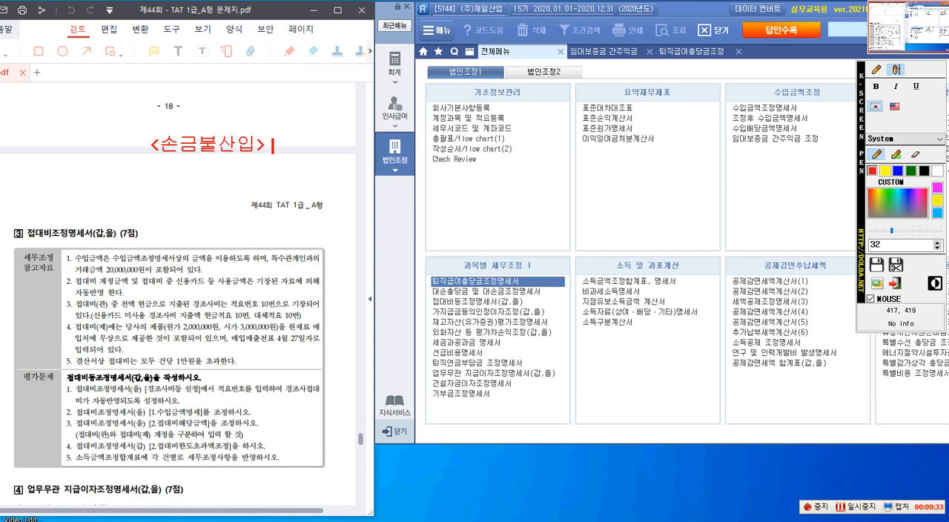
pyautogui.write(' 증빙ㅂ')
pyautogui.write('ㅜㄹ')
pyautogui.write('비')
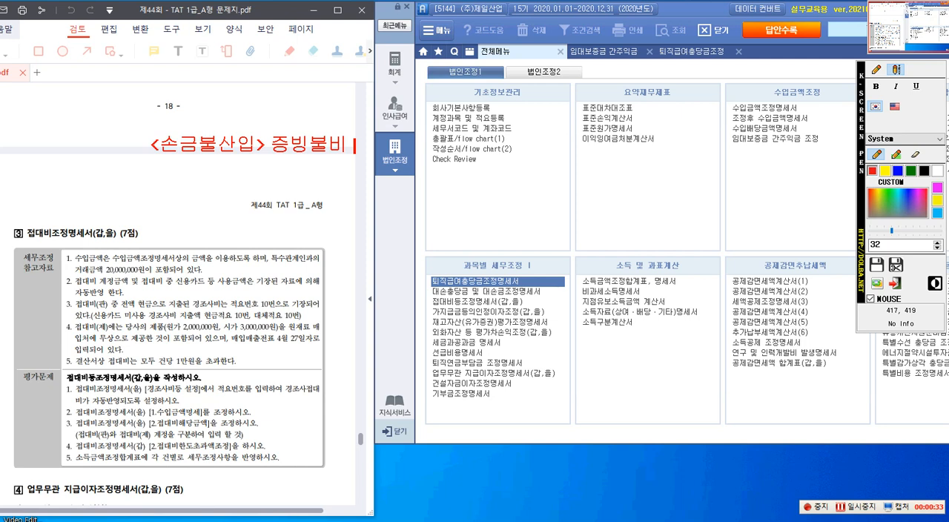
# Step: Add "증빙불비 (대표자상여)" after the 손금불산입 heading as the first adjustment item
pyautogui.write('(')
pyautogui.write('대표자상')
pyautogui.write('인)')
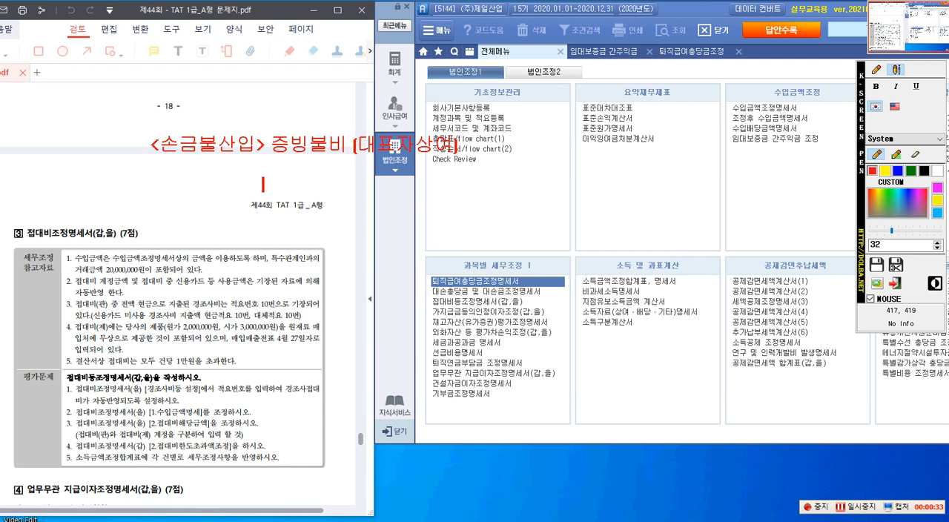
# Step: Write "개인적 사용 (대표자상여)" on a new line, aligned beneath 증빙불비
pyautogui.write('개인적 사용')
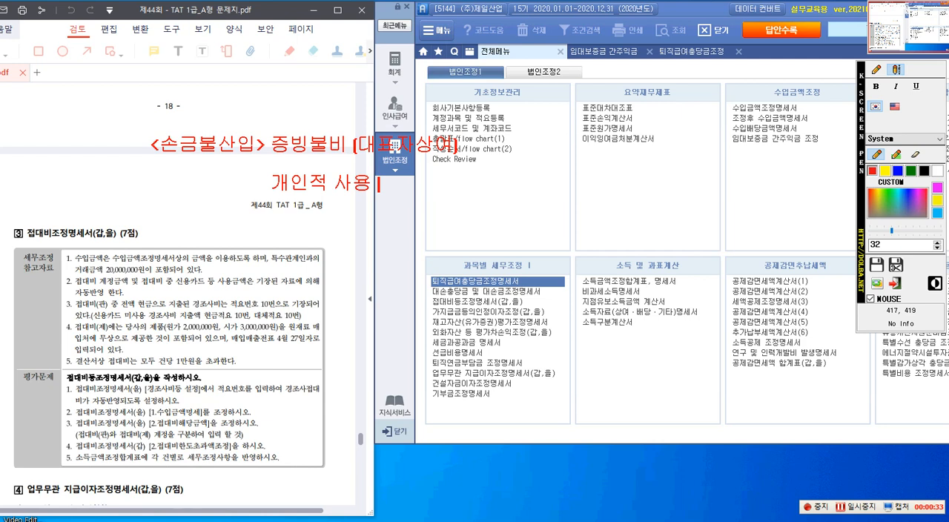
pyautogui.write(' (')
pyautogui.write('대표잣')
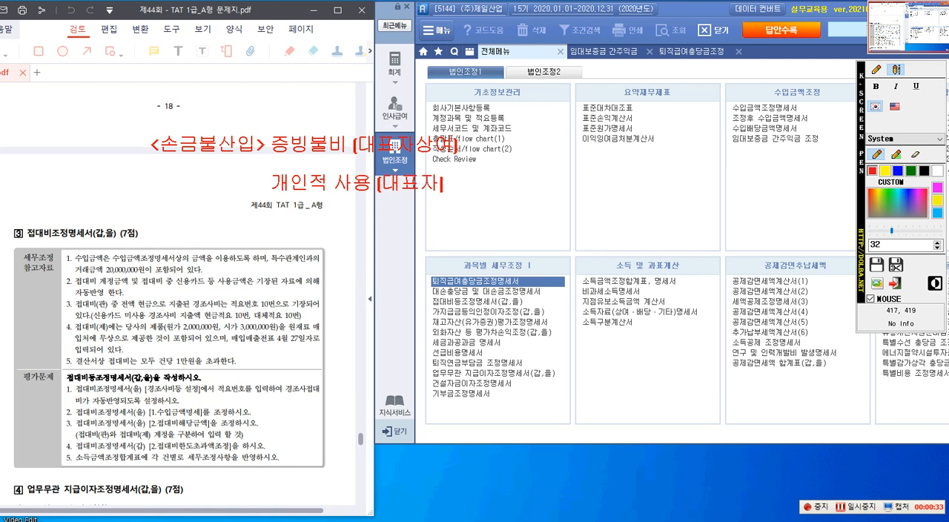
pyautogui.write('상여]')
pyautogui.press('Return')
pyautogui.press('Return')
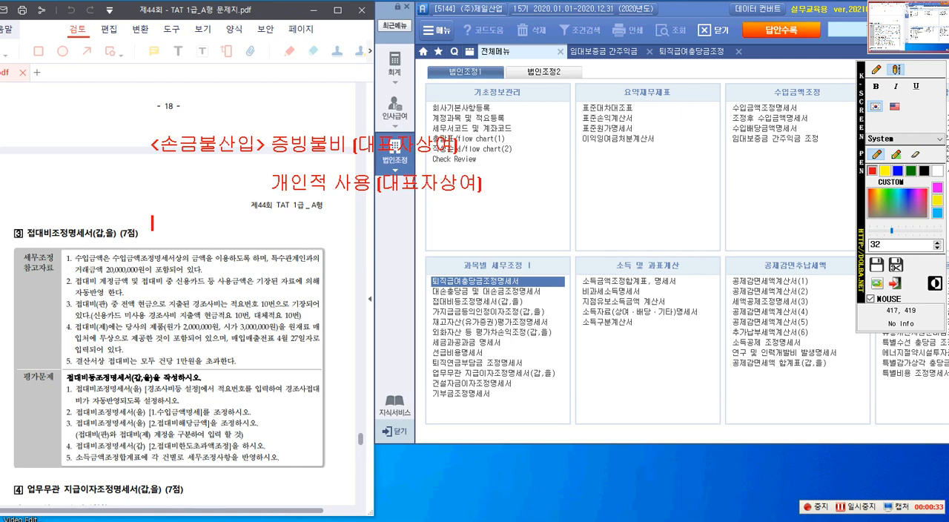
# Step: Write the third adjustment line, "신용카드 미사용액 (기타사외유출)", below 개인적 사용
pyautogui.press('Escape')
pyautogui.write('신용카드상')
pyautogui.press('BackSpace')
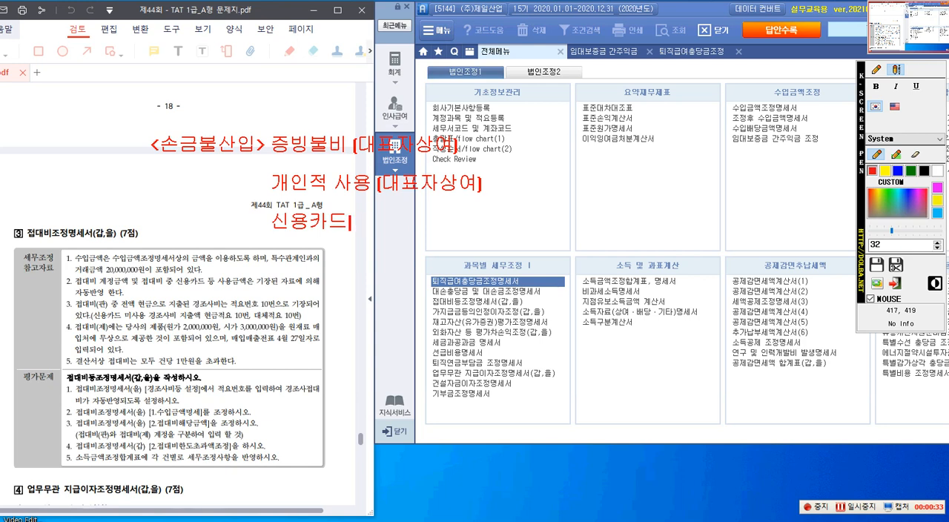
pyautogui.write('미사용')
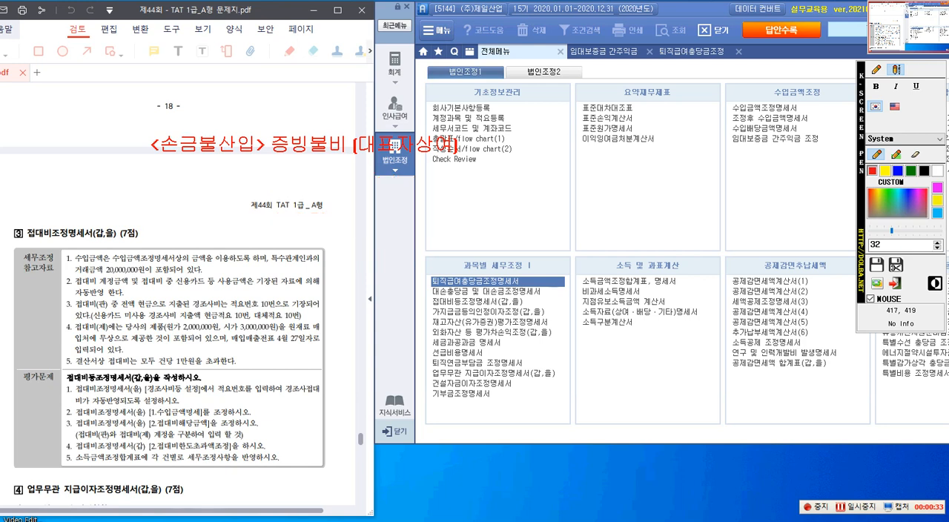
pyautogui.write('액')
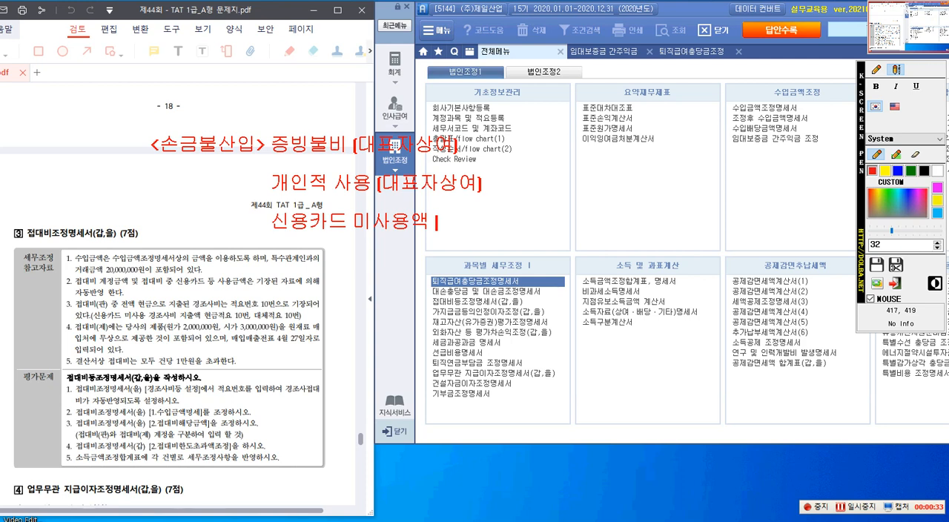
pyautogui.write('[기타사외유출]')
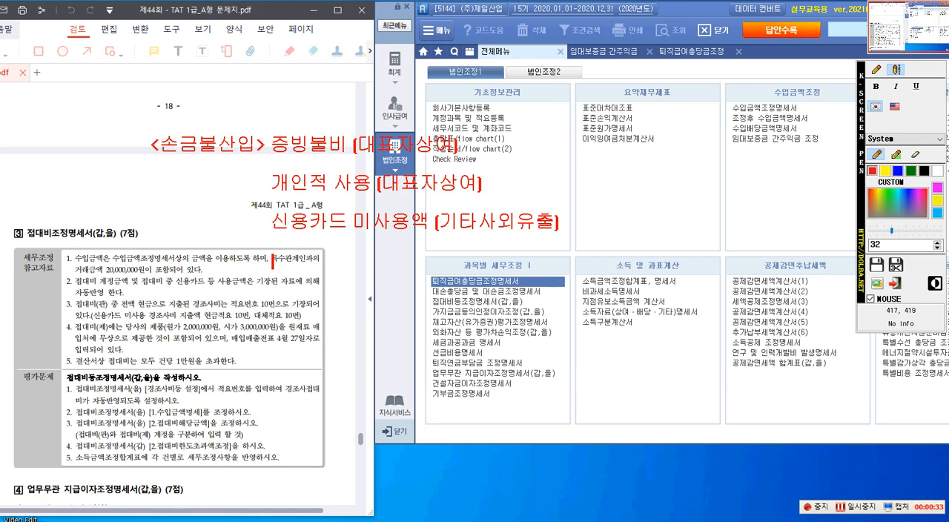
# Step: Write the fourth adjustment line, "한도초과액 (기타사외유출)", below 신용카드 미사용액
pyautogui.click(274, 260)
pyautogui.write('한도초과액')
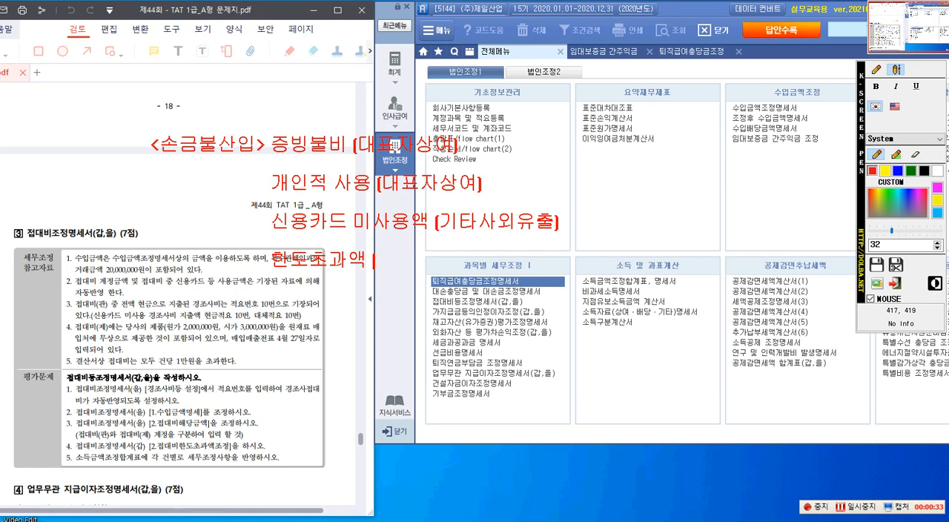
pyautogui.write(' [기타사외유출]')
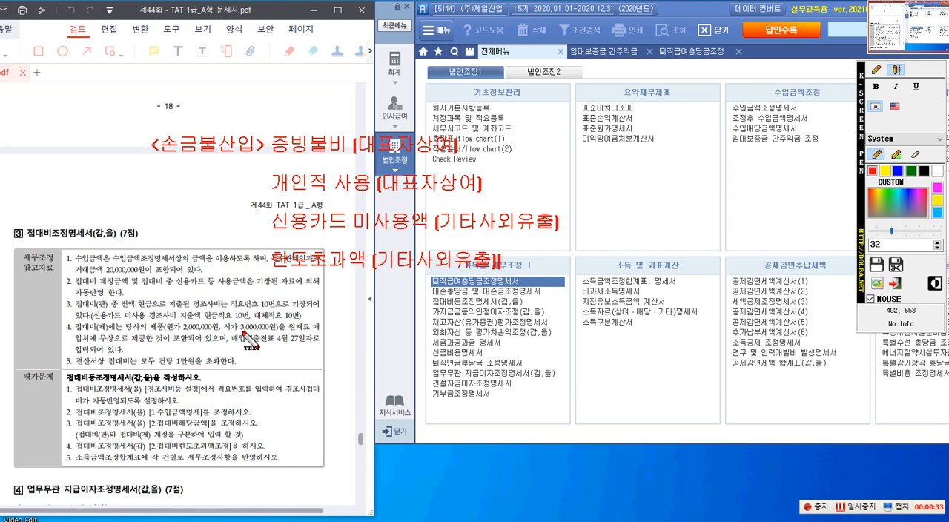
# Step: Draw red rectangles around 수입금액, 수입금액조정명세서상, 신용카드 등 사용금액 and 자동반영 in reference items 1 and 2
pyautogui.click(876, 69)
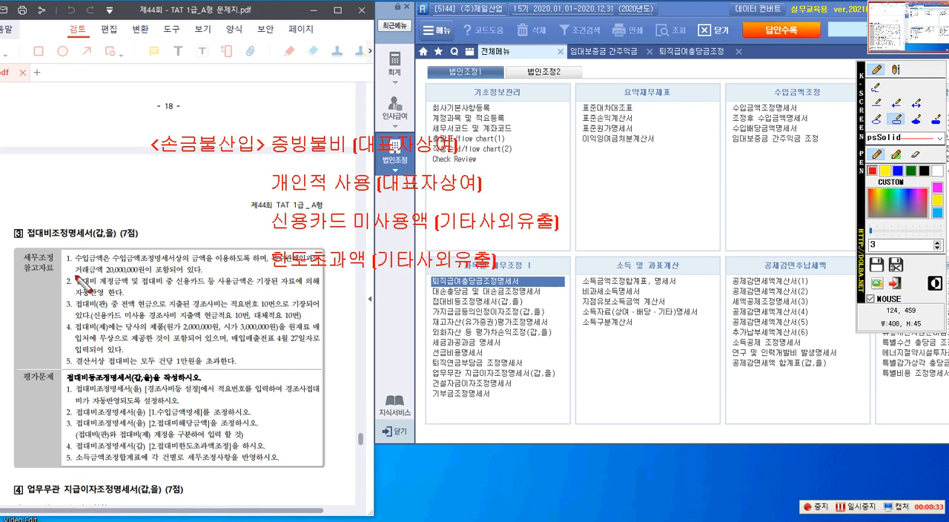
pyautogui.moveTo(75, 251); pyautogui.dragTo(108, 267)
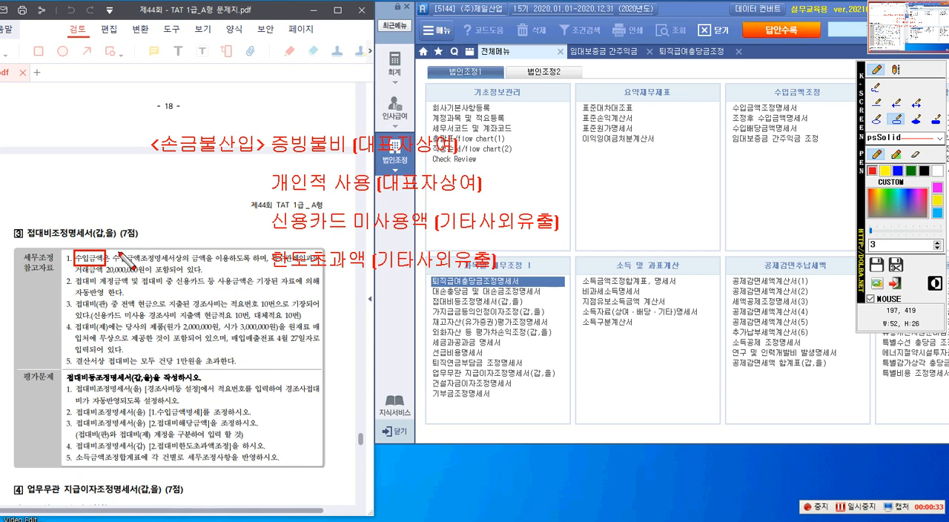
pyautogui.moveTo(108, 250); pyautogui.dragTo(202, 266)
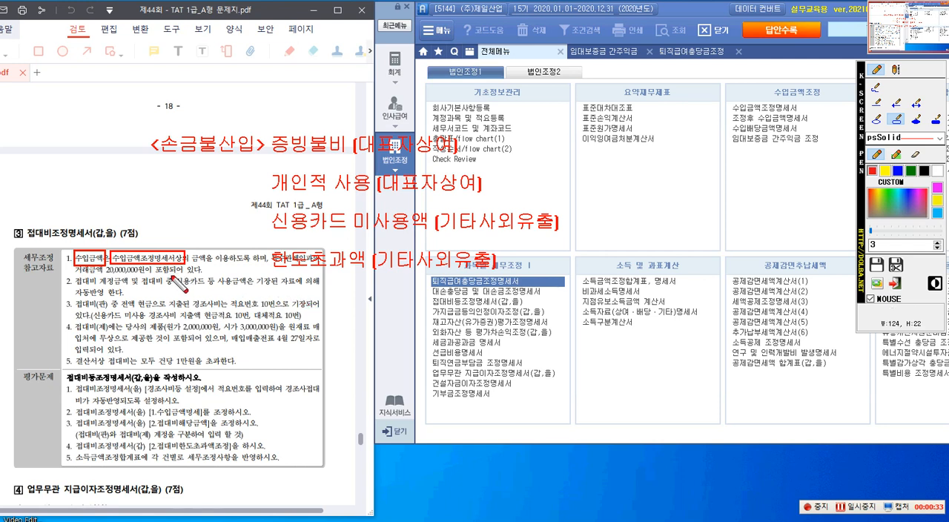
pyautogui.moveTo(170, 276); pyautogui.dragTo(247, 289)
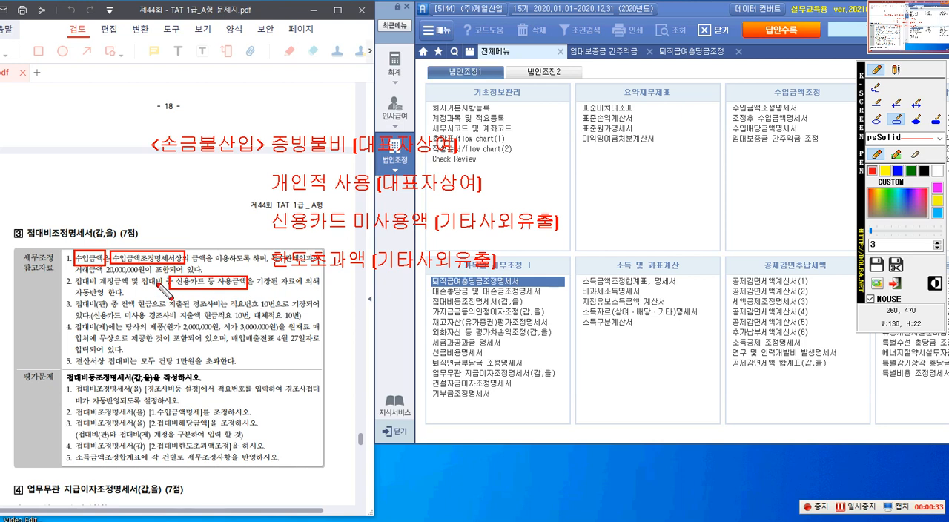
pyautogui.moveTo(73, 287); pyautogui.dragTo(107, 300)
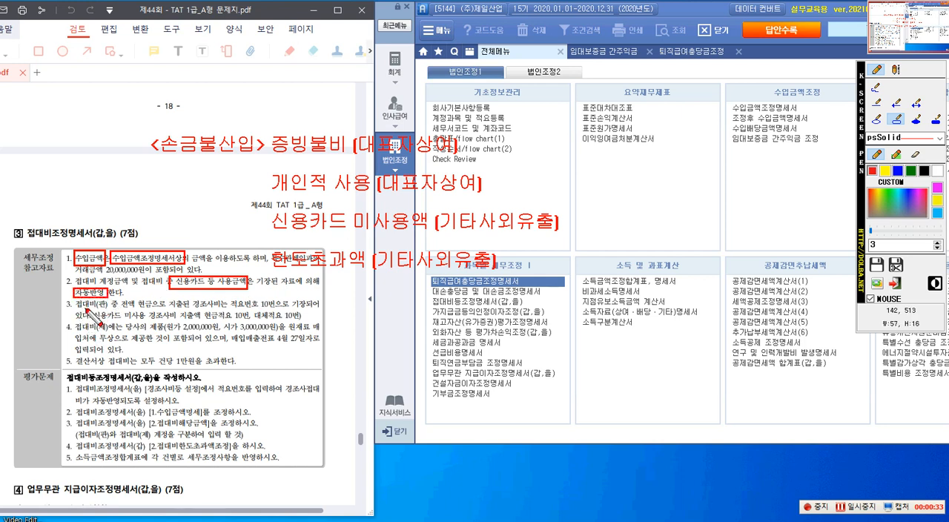
# Step: Box 접대비(관), 현금으로 지출된 경조사비, the parenthesised 적요 10번 note and 원재료 매입처에 무상으로 제공 in reference items 3 and 4
pyautogui.moveTo(74, 300); pyautogui.dragTo(108, 310)
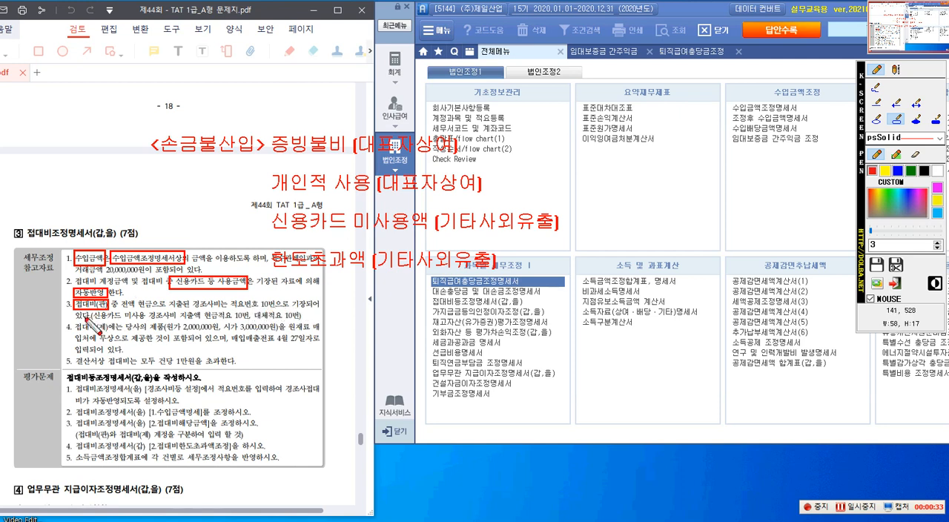
pyautogui.moveTo(137, 298); pyautogui.dragTo(239, 313)
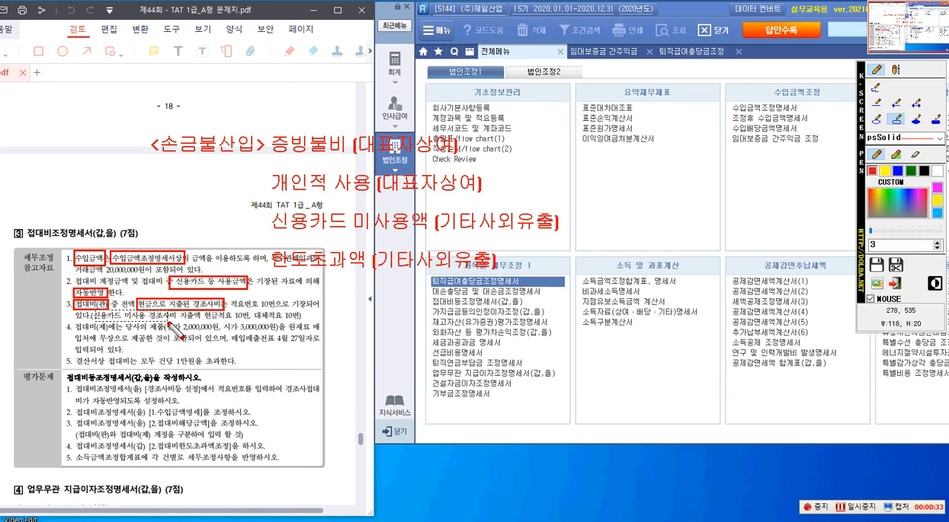
pyautogui.moveTo(169, 330); pyautogui.dragTo(323, 332)
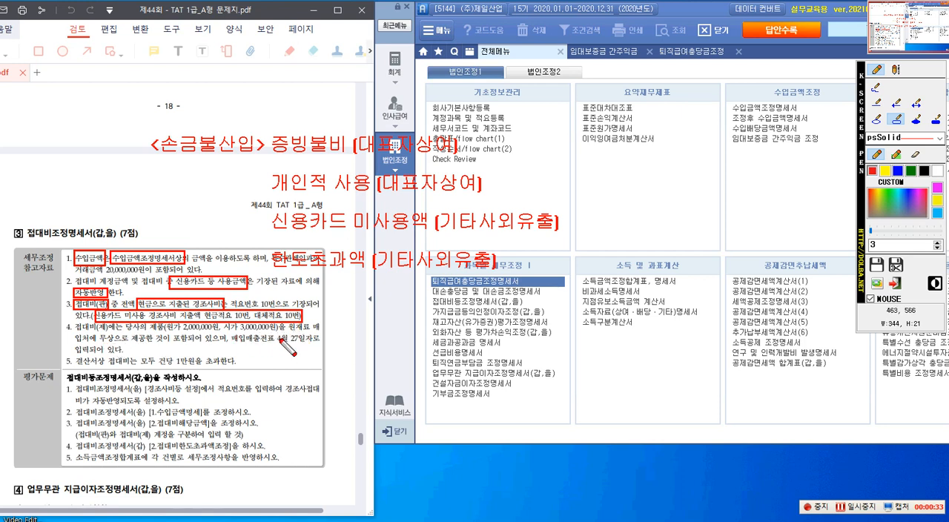
pyautogui.moveTo(292, 331); pyautogui.dragTo(325, 334)
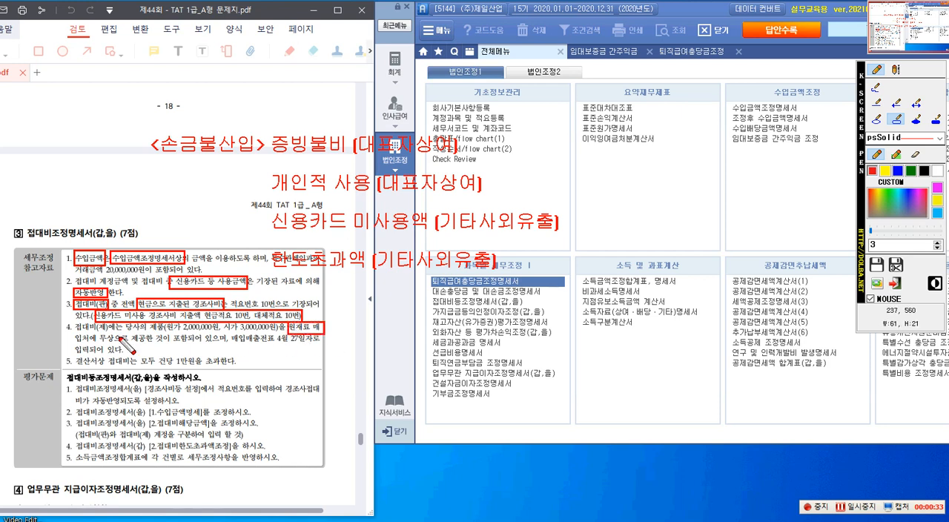
pyautogui.moveTo(72, 333); pyautogui.dragTo(148, 347)
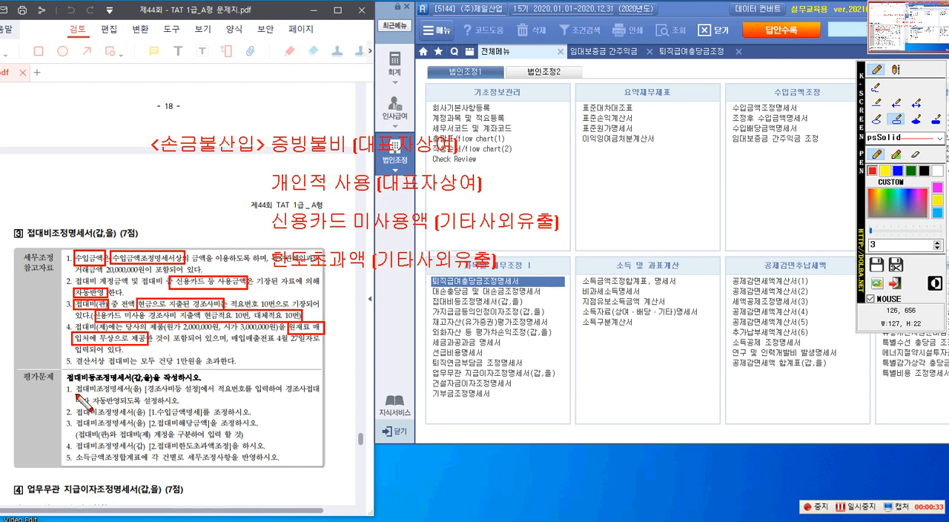
# Step: Box 접대비조정명세서(을), 경조사비등 설정 and 적요번호를 입력 in evaluation item 1, and draw an arrow there from 현금적요 10번
pyautogui.moveTo(75, 383)
pyautogui.mouseDown()
pyautogui.moveTo(90, 400)
pyautogui.moveTo(201, 397)
pyautogui.mouseUp()
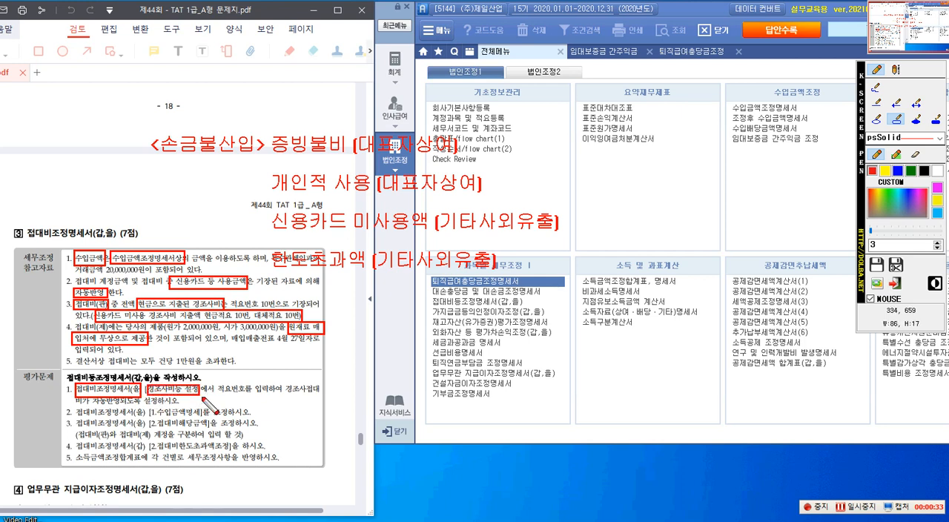
pyautogui.moveTo(221, 382); pyautogui.dragTo(279, 397)
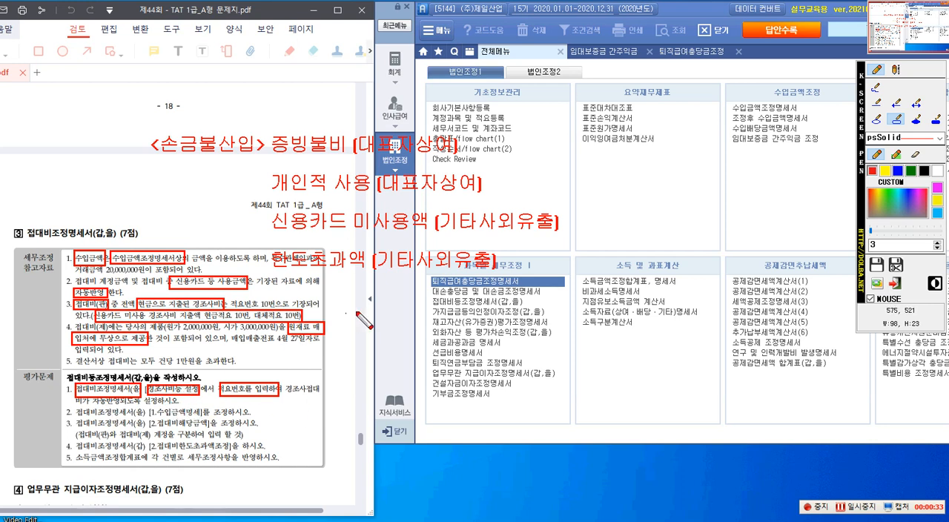
pyautogui.click(897, 104)
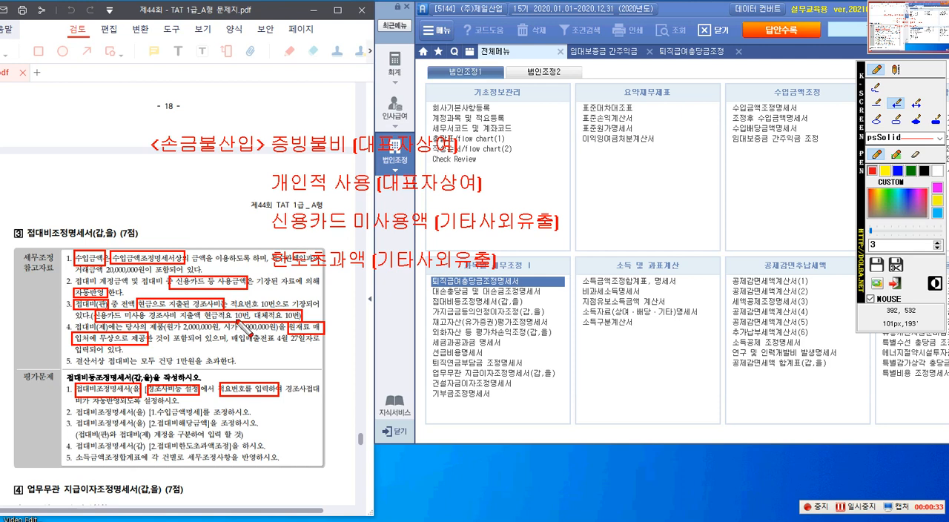
pyautogui.moveTo(238, 343); pyautogui.dragTo(239, 387)
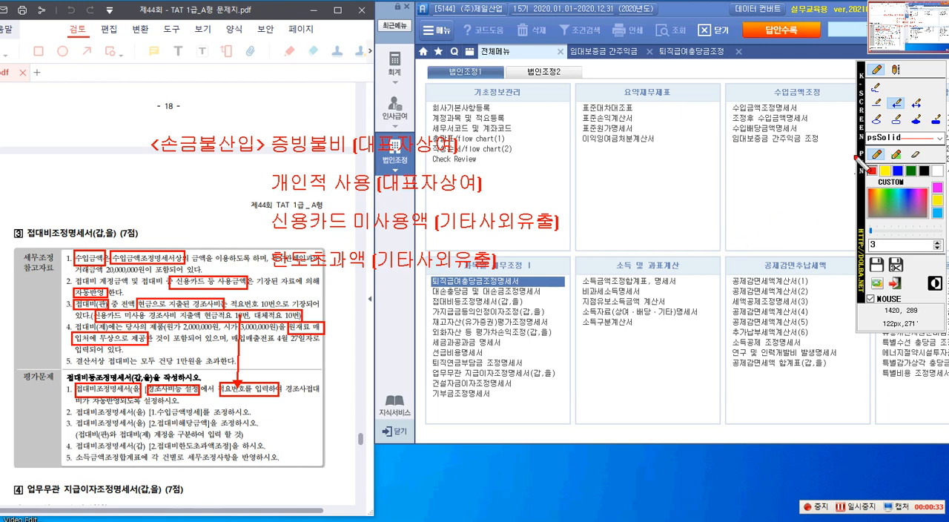
# Step: Box [1.수입금액명세] in evaluation item 2 and draw an arrow to it from the boxed 수입금액조정명세서상
pyautogui.click(896, 121)
pyautogui.moveTo(151, 407); pyautogui.dragTo(207, 419)
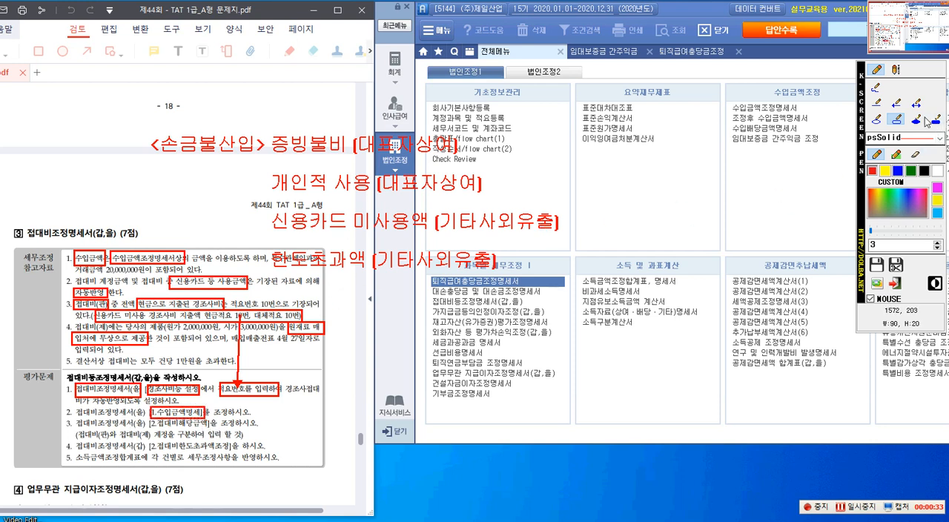
pyautogui.click(897, 103)
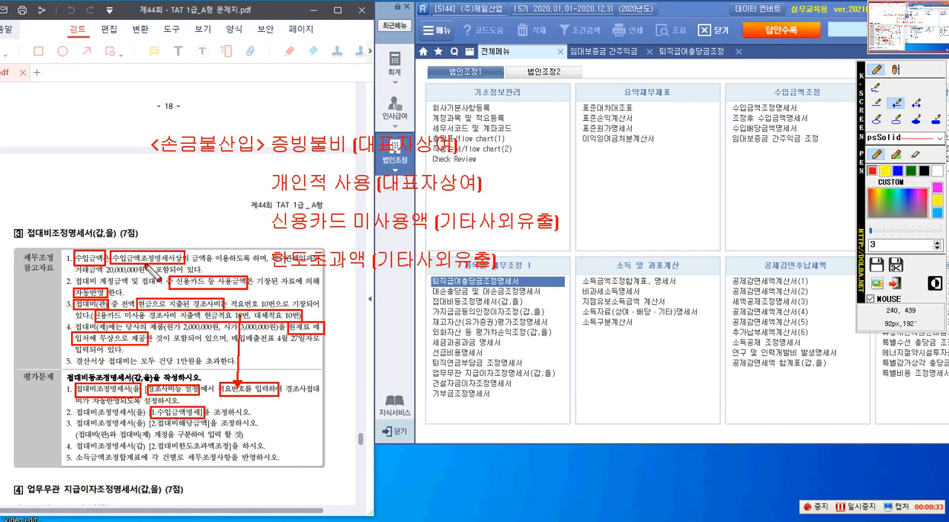
pyautogui.moveTo(148, 260); pyautogui.dragTo(171, 412)
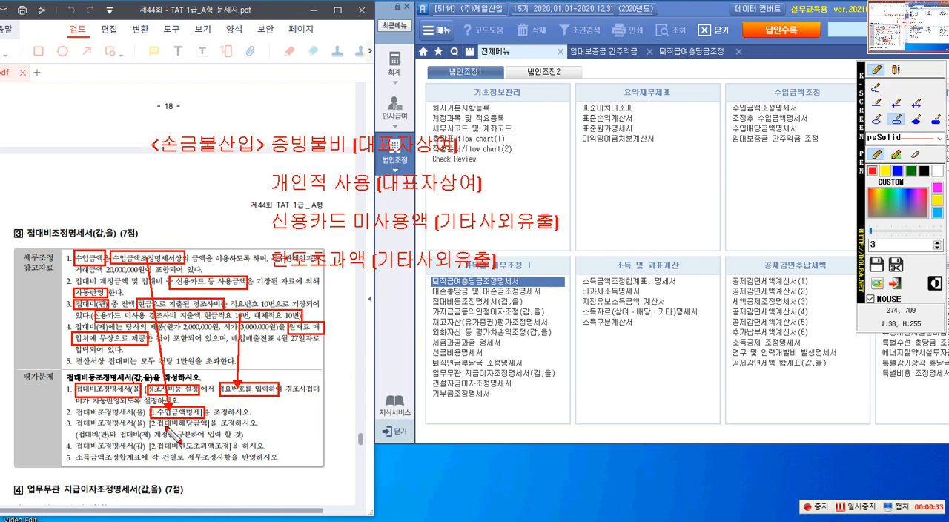
# Step: Box [2.접대비해당금액] in evaluation item 3 and draw an arrow to it from 시가 3,000,000원 in reference item 4
pyautogui.moveTo(151, 420); pyautogui.dragTo(230, 431)
pyautogui.click(896, 103)
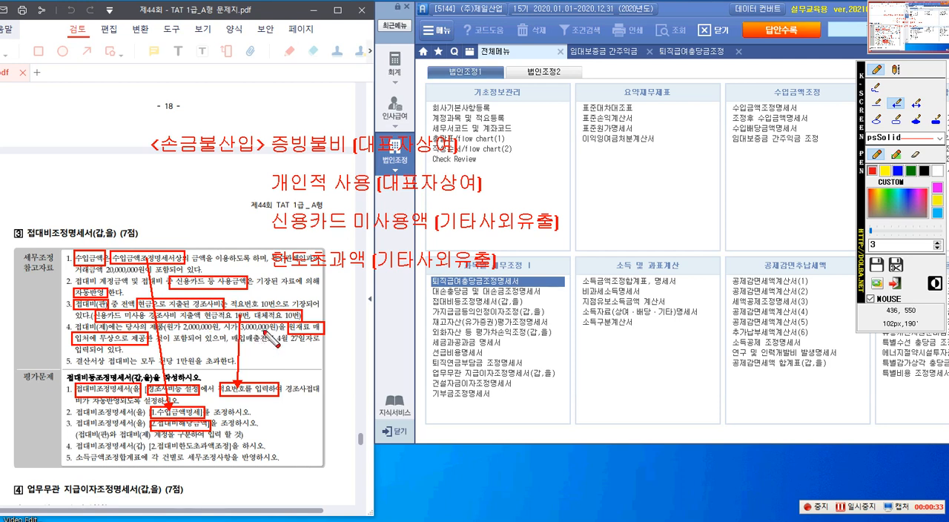
pyautogui.moveTo(273, 342)
pyautogui.mouseDown()
pyautogui.moveTo(236, 417)
pyautogui.moveTo(212, 429)
pyautogui.mouseUp()
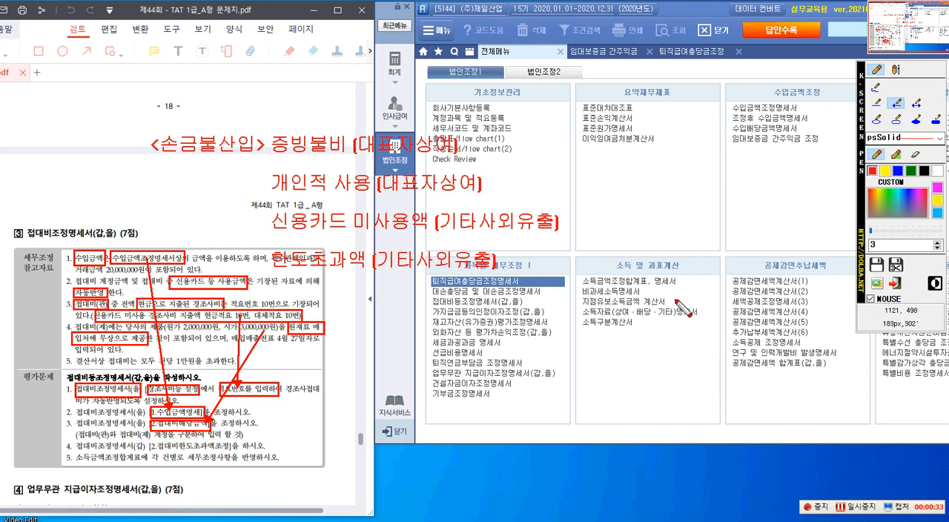
# Step: Box 2.접대비한도초과액조정 in evaluation item 4, the 한도초과액 note, and the 증빙불비 and 개인적 사용 notes together, and close the annotation overlay
pyautogui.click(895, 119)
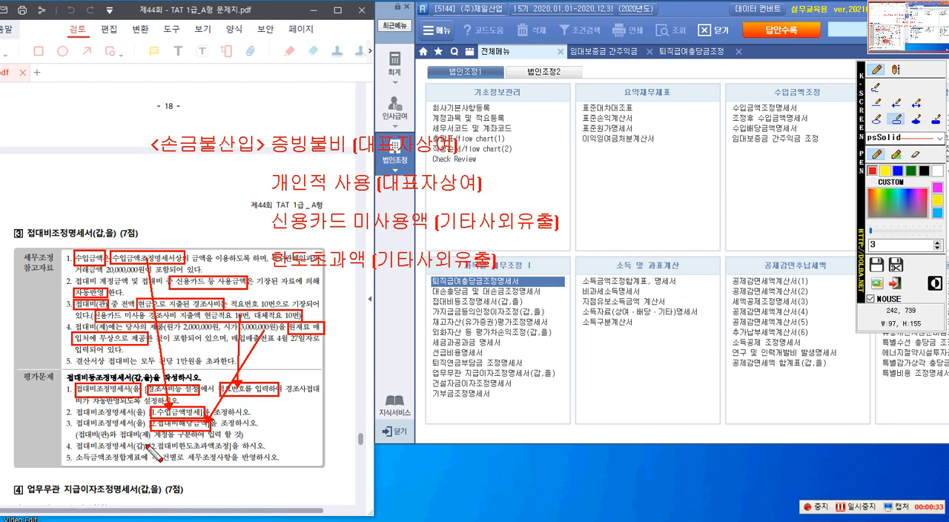
pyautogui.moveTo(150, 439); pyautogui.dragTo(235, 453)
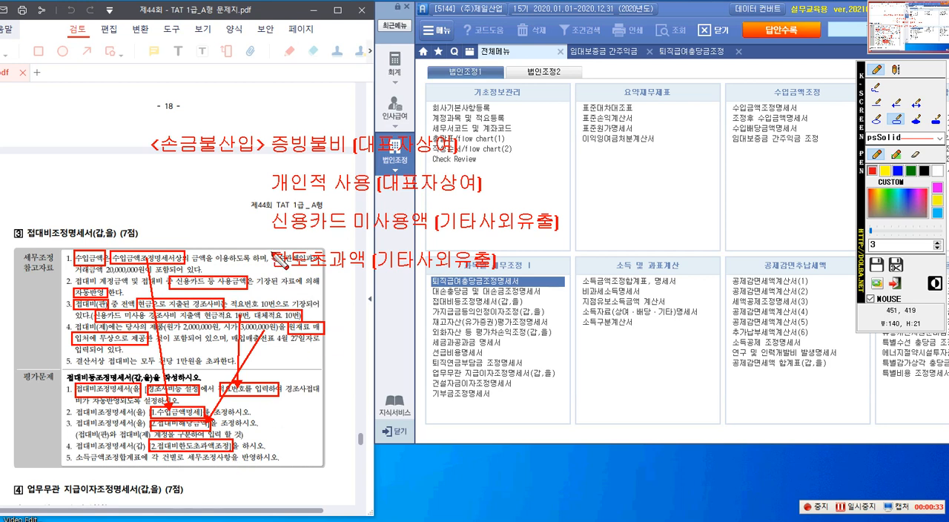
pyautogui.moveTo(271, 248); pyautogui.dragTo(494, 269)
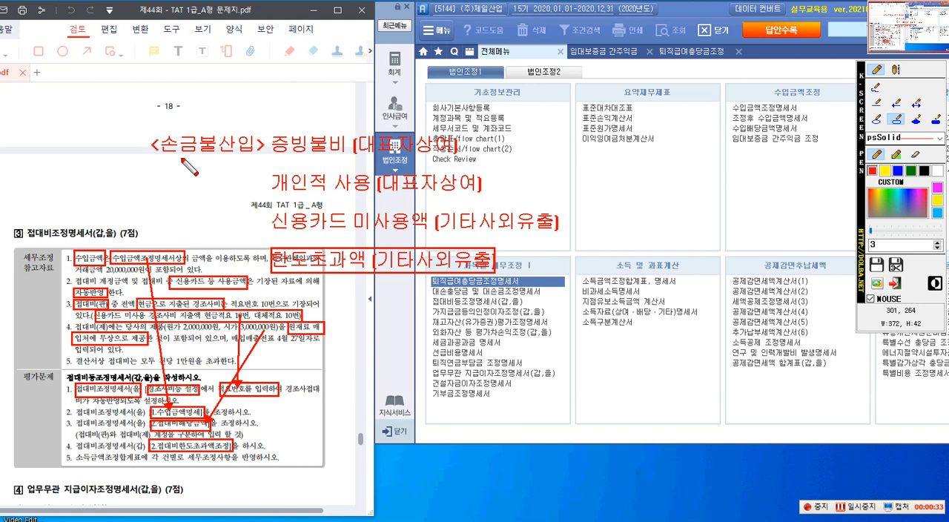
pyautogui.moveTo(269, 126)
pyautogui.mouseDown()
pyautogui.moveTo(268, 157)
pyautogui.moveTo(396, 204)
pyautogui.moveTo(494, 208)
pyautogui.moveTo(499, 199)
pyautogui.mouseUp()
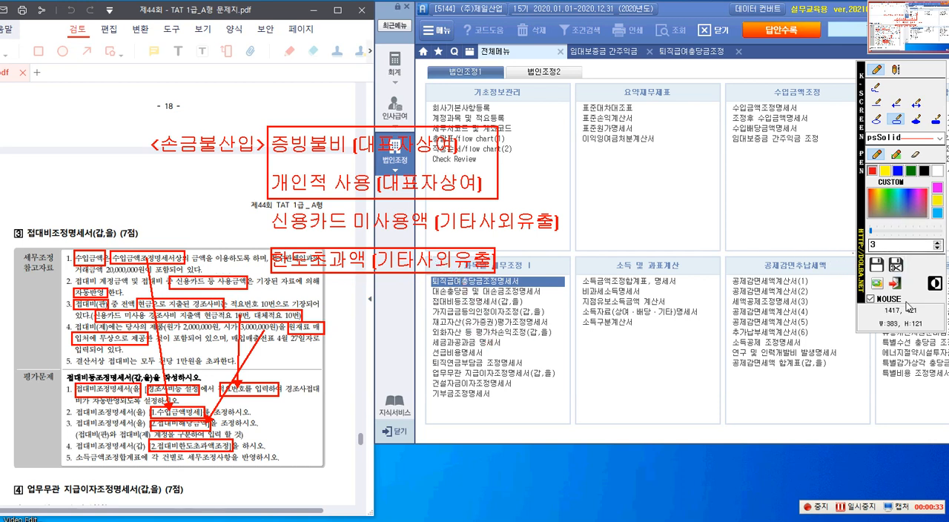
pyautogui.click(896, 282)
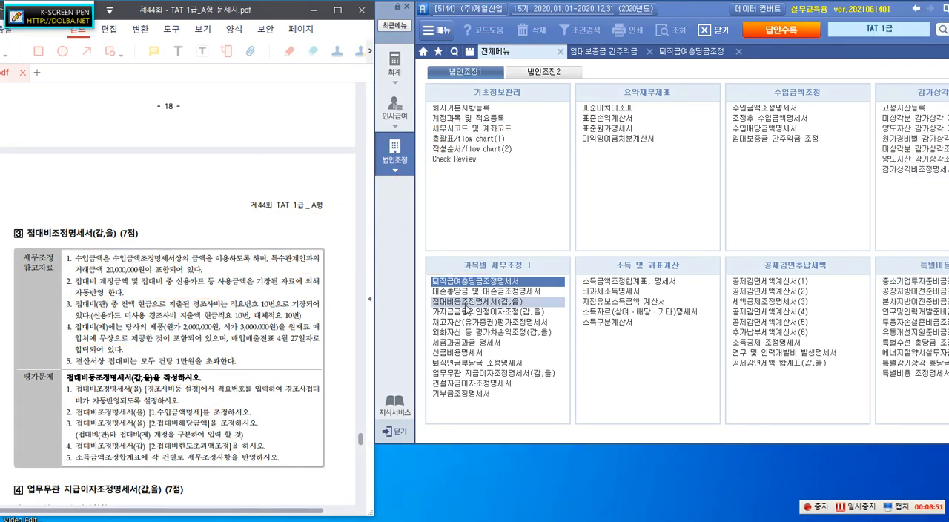
# Step: Open 접대비등조정명세서(갑,을) and load its revenue and entertainment expense data afresh
pyautogui.scroll(-3, 254, 300)
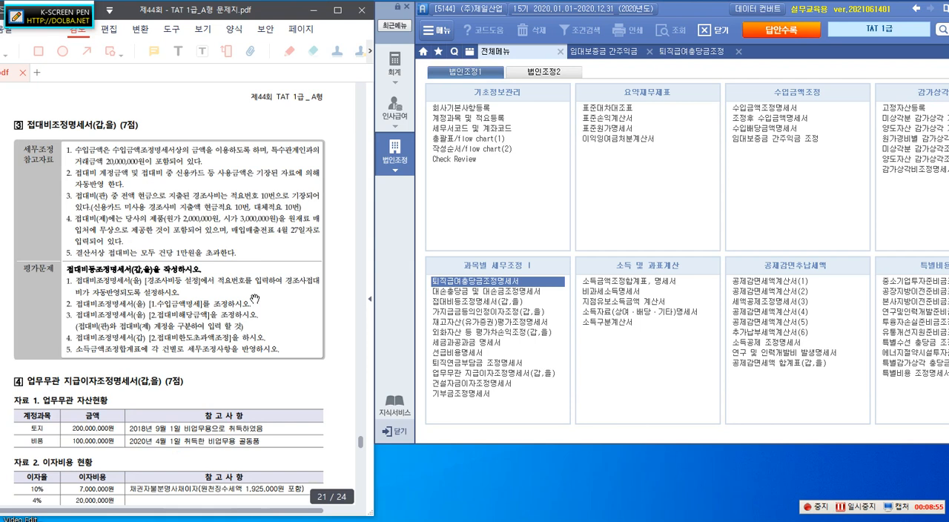
pyautogui.click(450, 301)
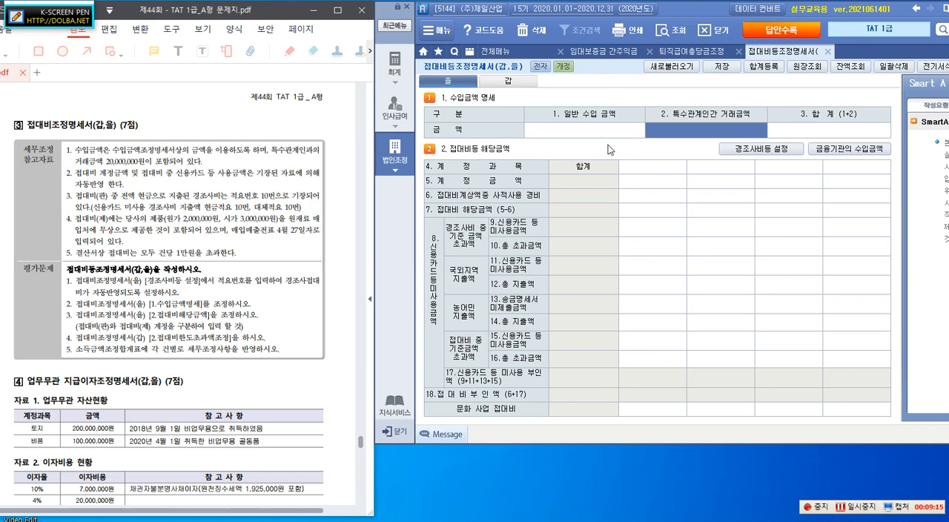
pyautogui.click(670, 72)
pyautogui.click(662, 252)
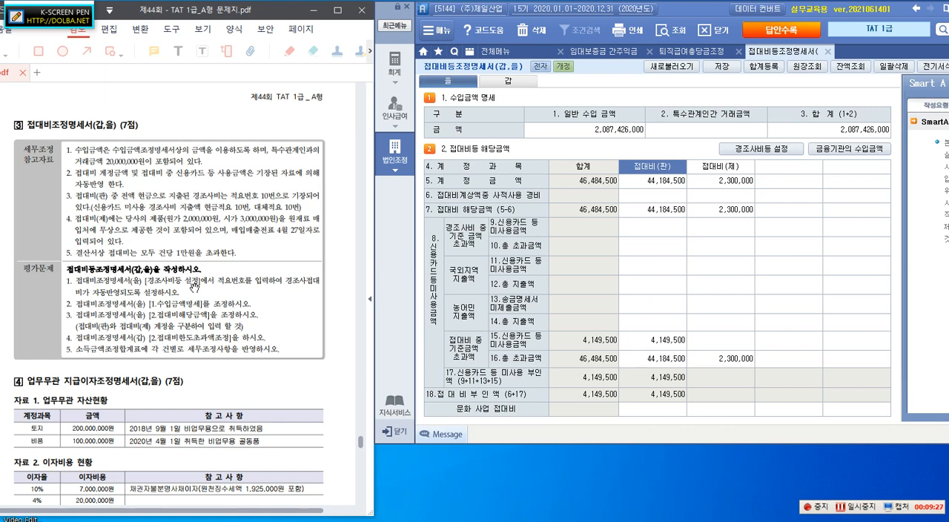
# Step: Open 경조사비등 설정, and box 적요번호를 입력 in evaluation item 1 and 신용카드 미사용 경조사비 지출액 in reference item 3
pyautogui.click(752, 152)
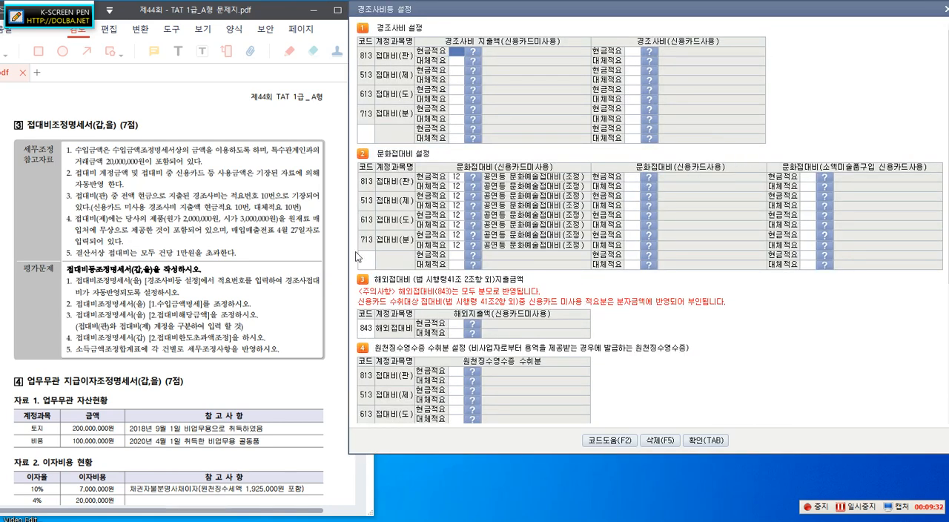
pyautogui.hotkey('ctrl', '1')
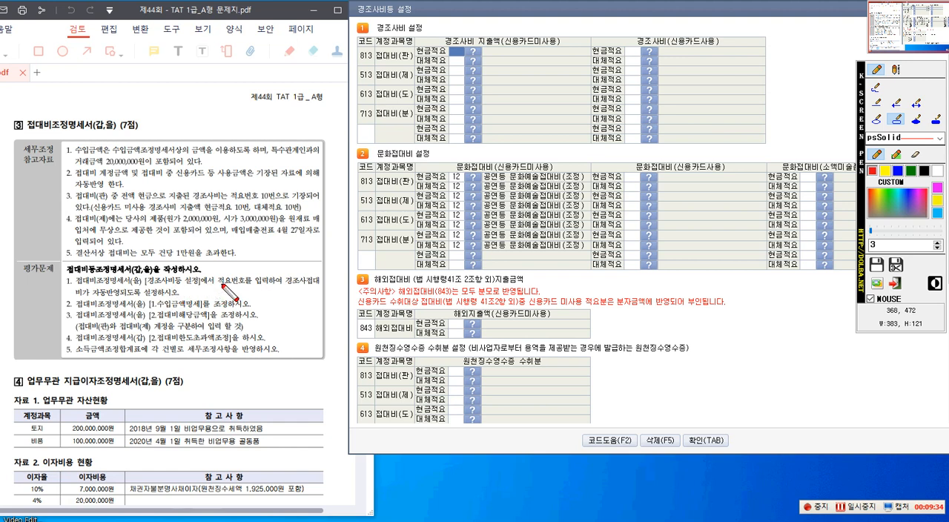
pyautogui.moveTo(215, 274); pyautogui.dragTo(267, 288)
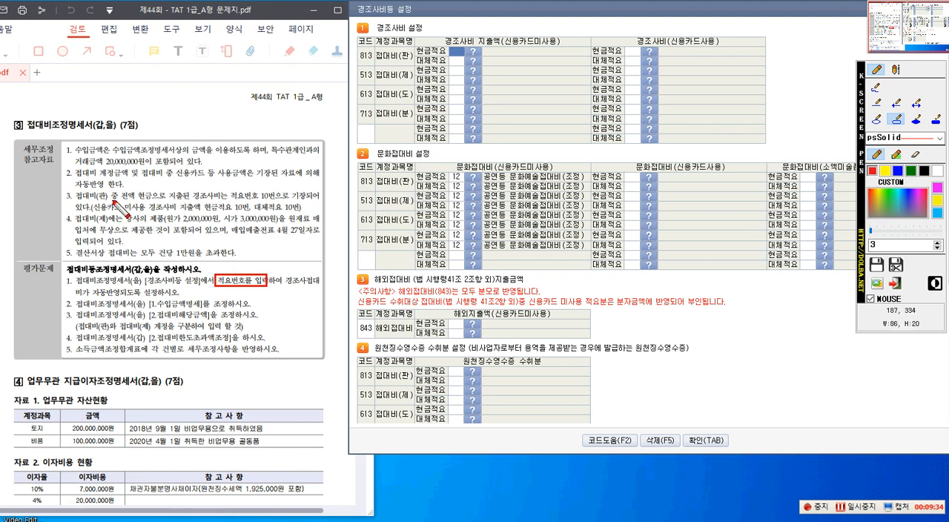
pyautogui.moveTo(90, 201); pyautogui.dragTo(203, 215)
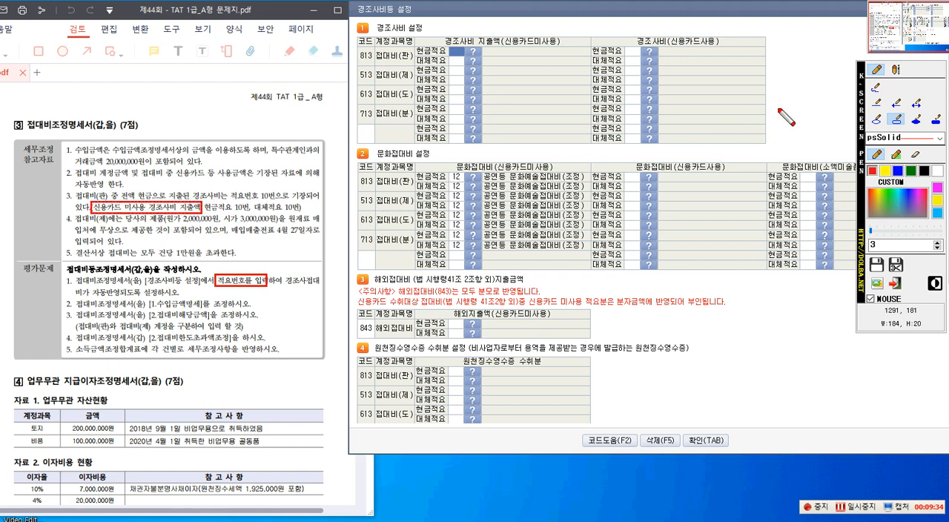
# Step: Draw an arrow from the boxed 신용카드 미사용 경조사비 지출액 to the 경조사비 설정 heading and box that heading
pyautogui.click(896, 103)
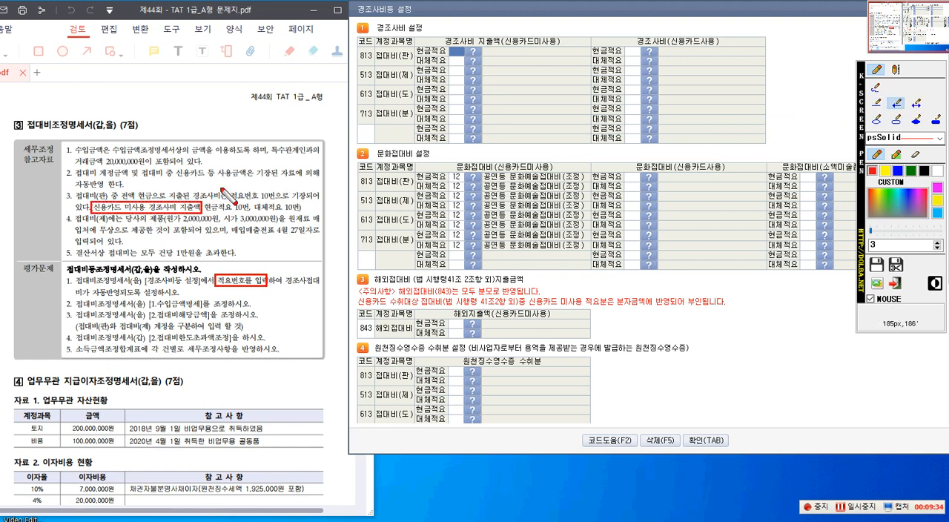
pyautogui.moveTo(202, 211); pyautogui.dragTo(366, 29)
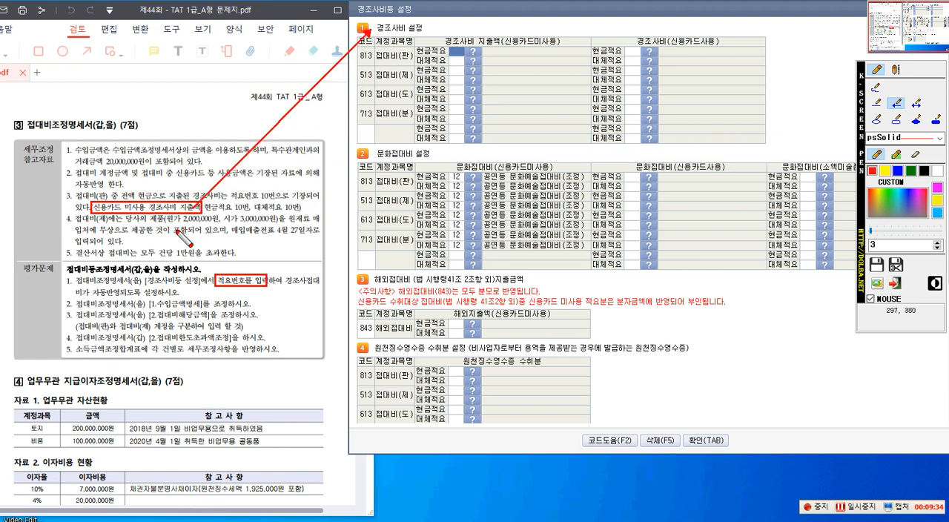
pyautogui.click(896, 118)
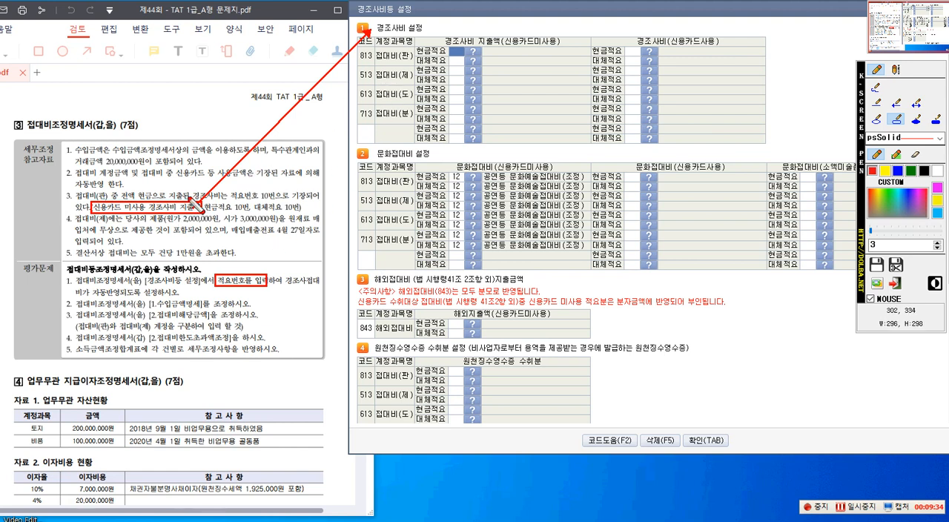
pyautogui.moveTo(371, 20); pyautogui.dragTo(427, 35)
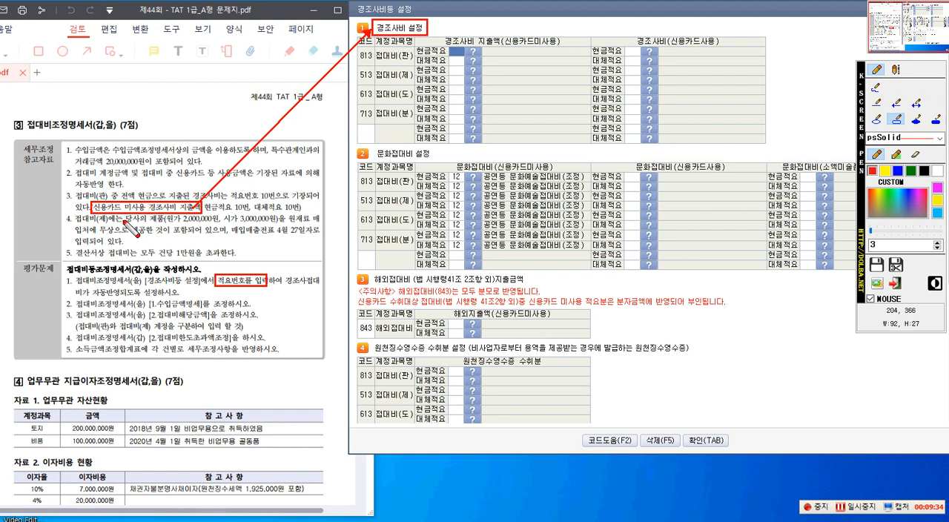
# Step: Box 접대비(판) in reference item 3 and the 현금적요 and 대체적요 number cells of account 813 under 경조사비 지출액(신용카드미사용)
pyautogui.moveTo(69, 186); pyautogui.dragTo(110, 199)
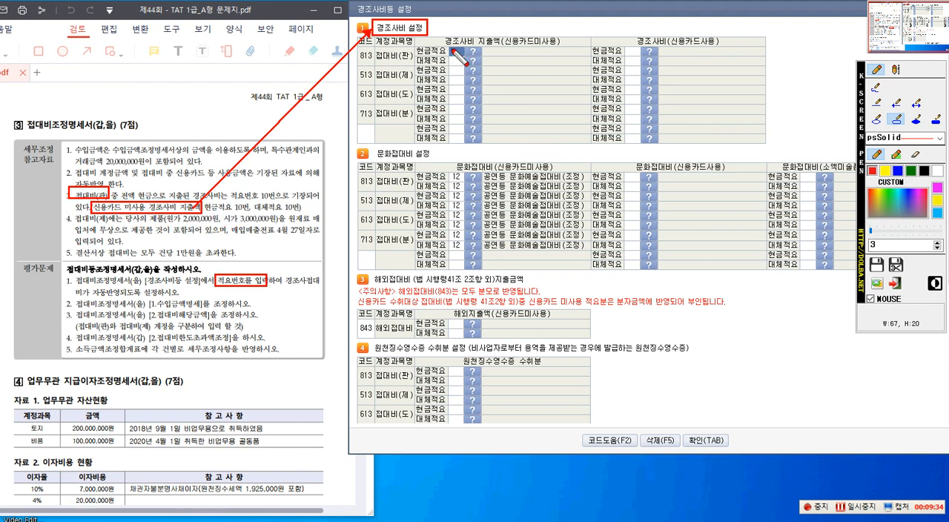
pyautogui.moveTo(449, 46); pyautogui.dragTo(466, 56)
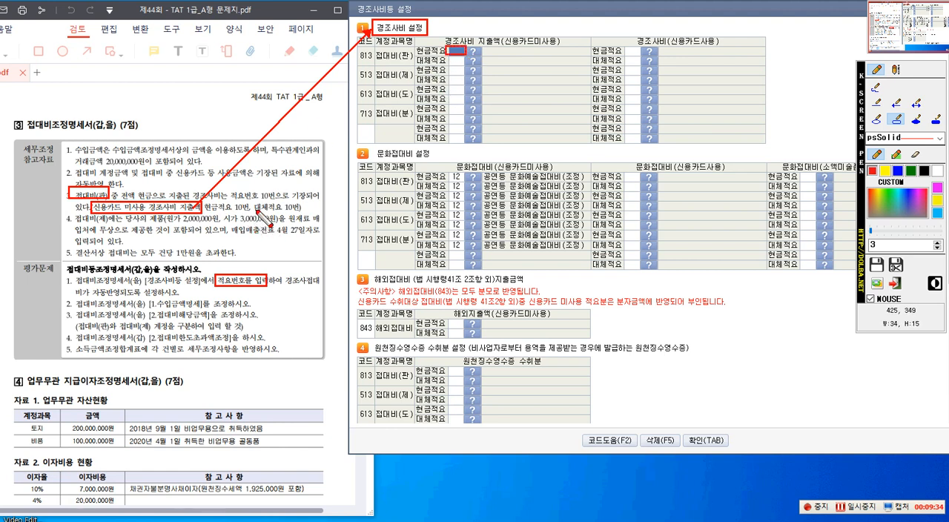
pyautogui.moveTo(447, 57); pyautogui.dragTo(467, 69)
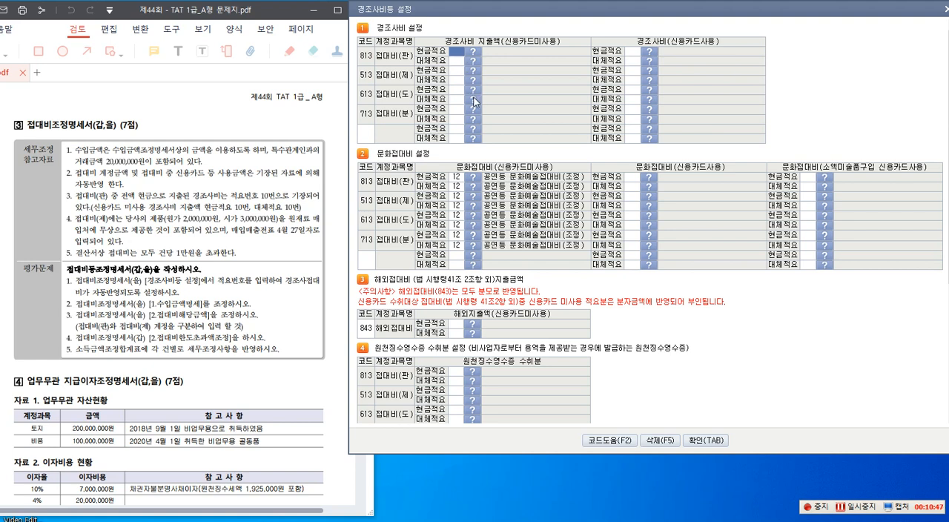
# Step: Set both 현금적요 and 대체적요 of 813 접대비(판) to 10 under 경조사비 지출액(신용카드미사용)
pyautogui.write('10')
pyautogui.press('Return')
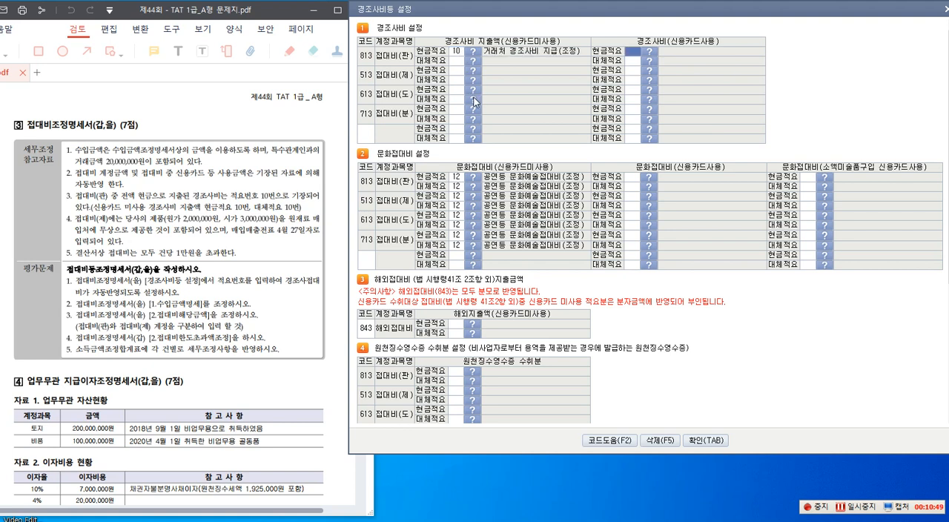
pyautogui.click(455, 64)
pyautogui.write('10')
pyautogui.press('Return')
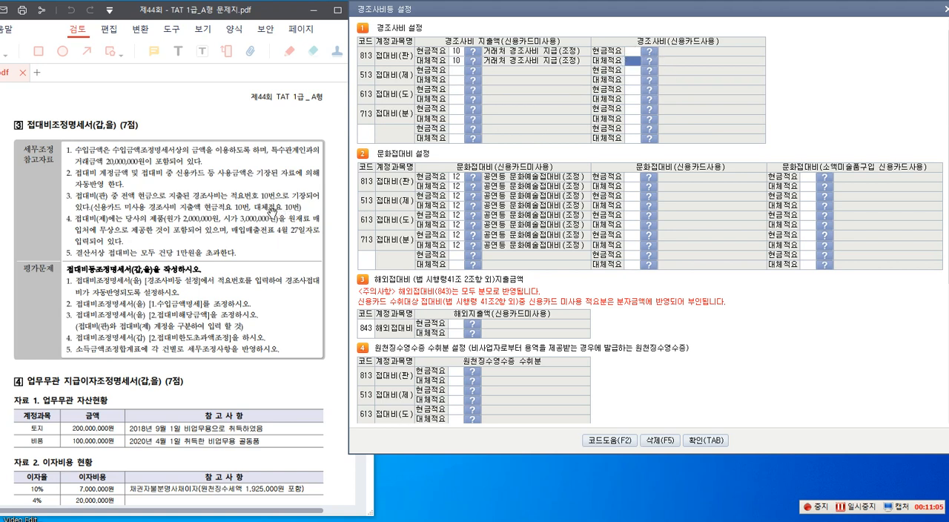
# Step: Confirm the 경조사비등 설정 and reload the statement data with them applied
pyautogui.click(705, 439)
pyautogui.click(671, 66)
pyautogui.click(666, 252)
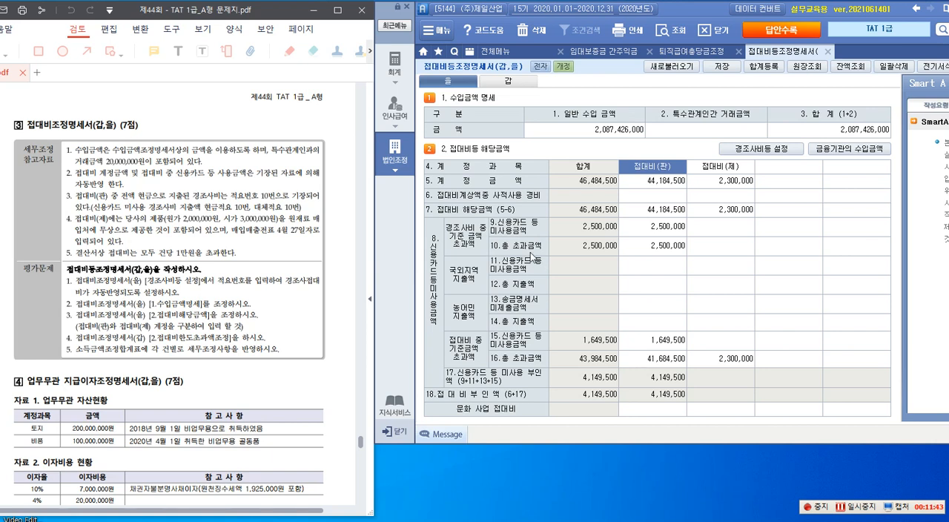
# Step: Box row 6 접대비계상액중 사적사용 경비 and draw an arrow from it to the blank space above exam problem 3
pyautogui.hotkey('ctrl', 'F12')
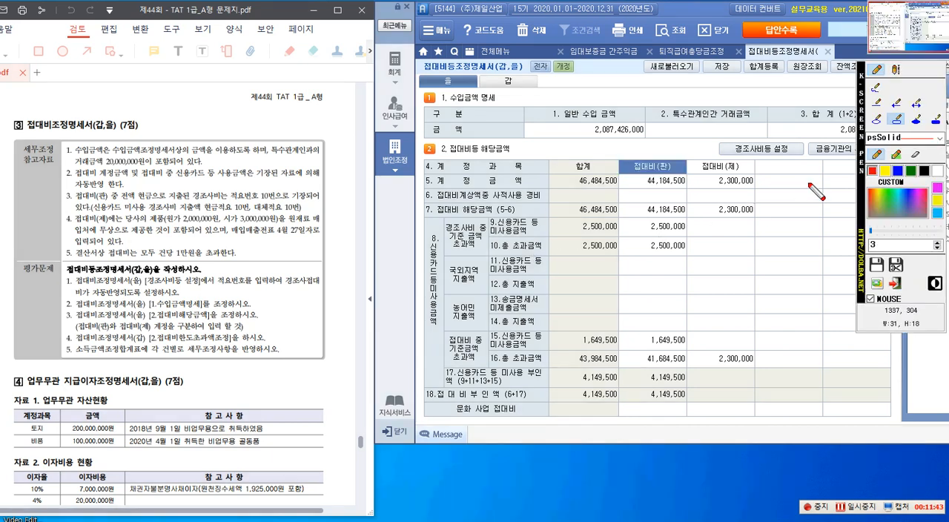
pyautogui.click(898, 120)
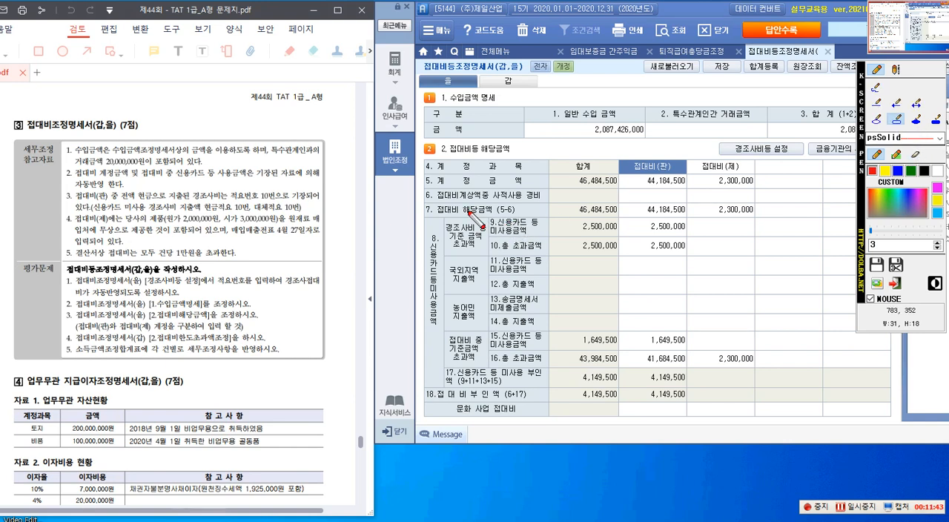
pyautogui.moveTo(432, 190); pyautogui.dragTo(755, 202)
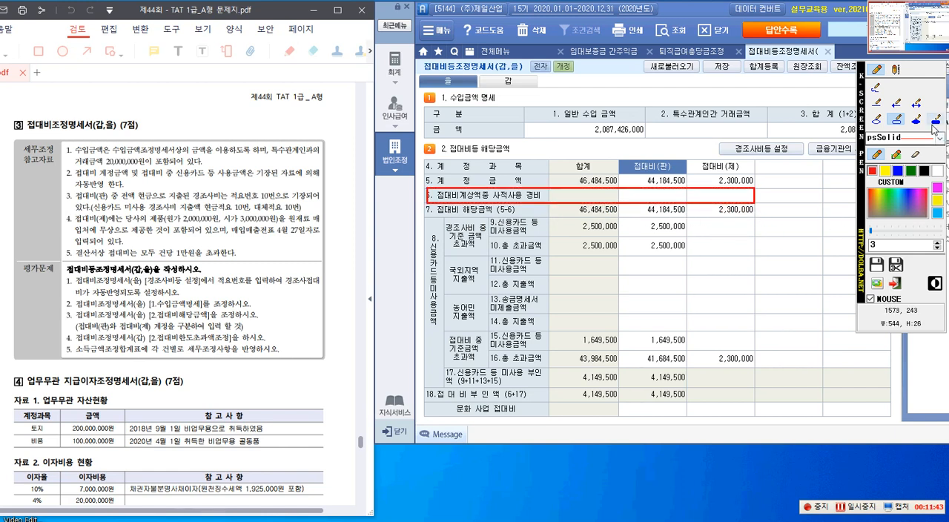
pyautogui.click(896, 105)
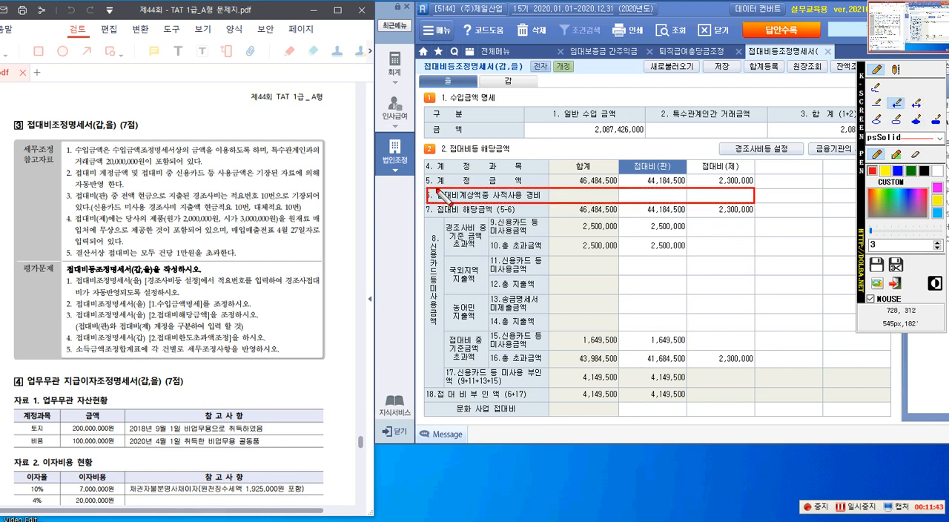
pyautogui.moveTo(430, 194); pyautogui.dragTo(319, 116)
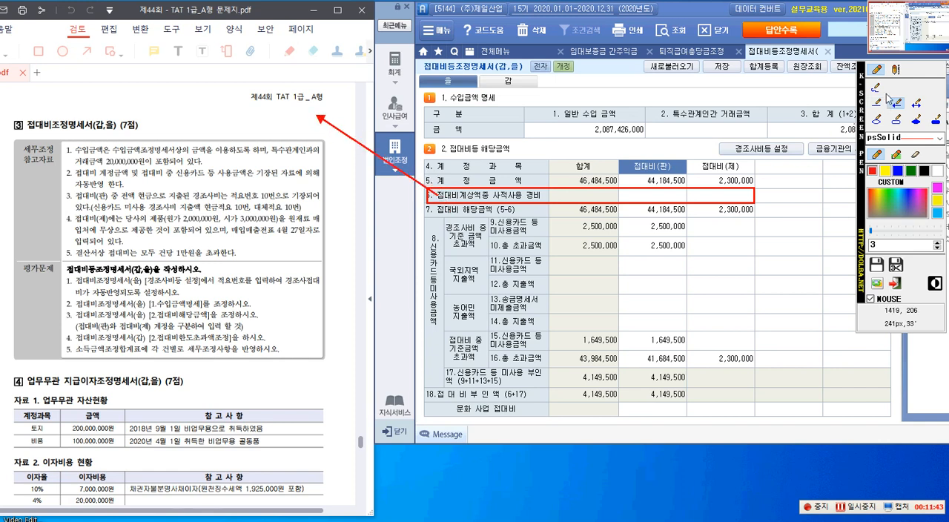
pyautogui.click(896, 71)
pyautogui.click(198, 86)
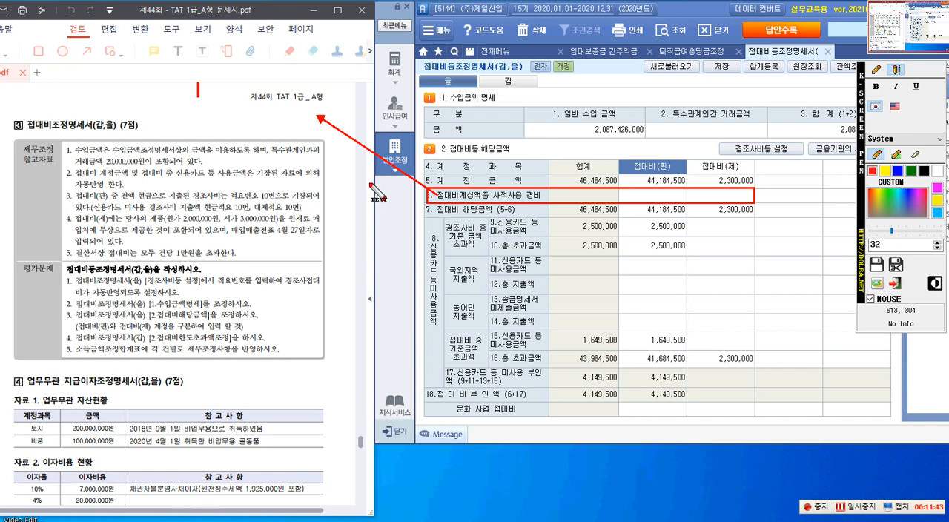
pyautogui.write('wmd')
pyautogui.press('BackSpace')
pyautogui.press('BackSpace')
pyautogui.press('BackSpace')
pyautogui.write('wmd')
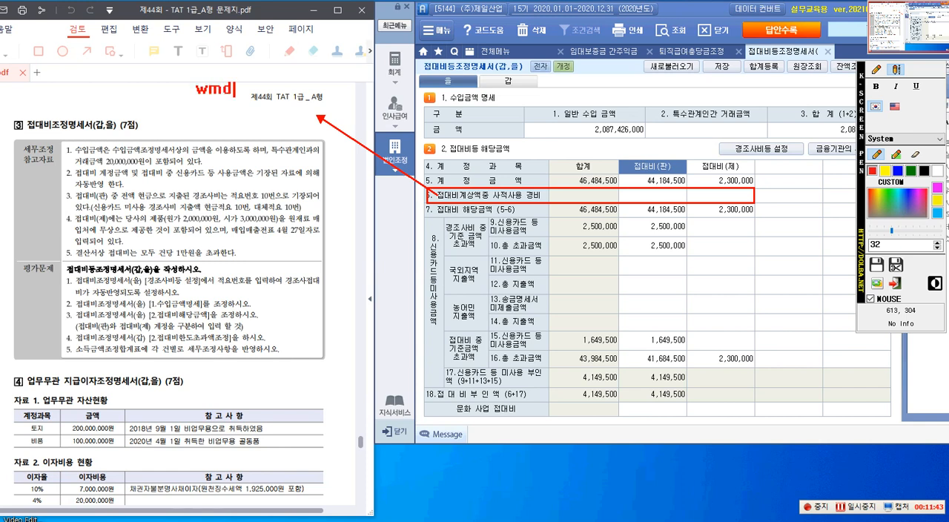
pyautogui.press('BackSpace')
pyautogui.press('BackSpace')
pyautogui.press('BackSpace')
pyautogui.write('w')
pyautogui.press('BackSpace')
pyautogui.write('wm')
pyautogui.press('BackSpace')
pyautogui.press('BackSpace')
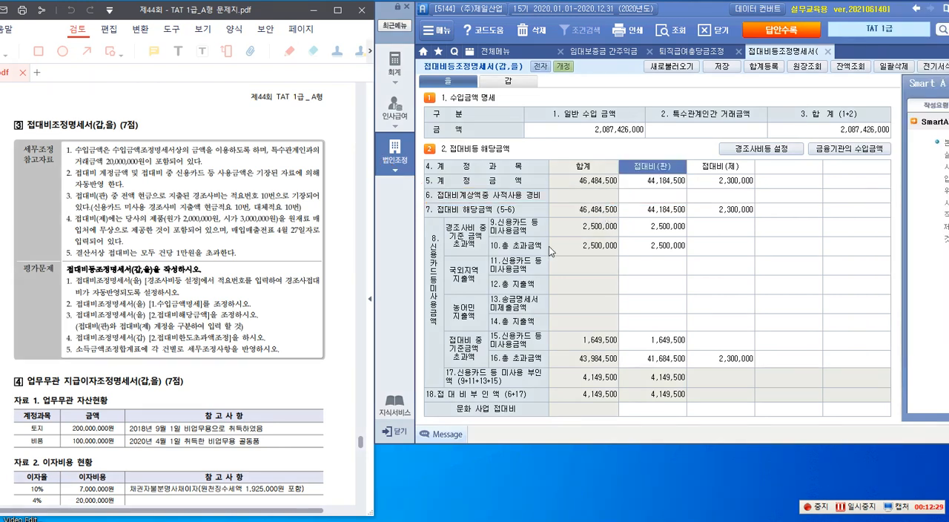
# Step: Select the 접대비(제) cell in row 9, and box 접대비(제) and 제품(원가 2,000,000원, 시가 3,000,000원) in reference item 4
pyautogui.click(705, 232)
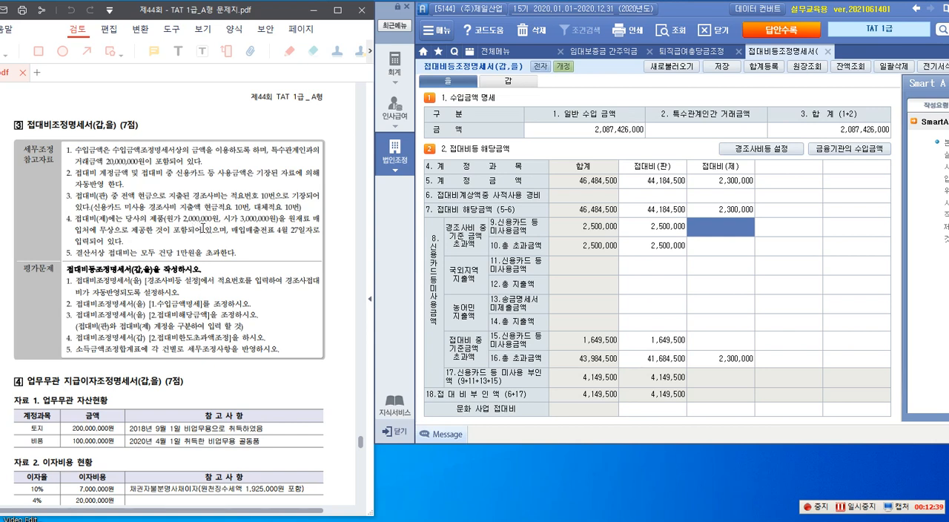
pyautogui.hotkey('ctrl', '2')
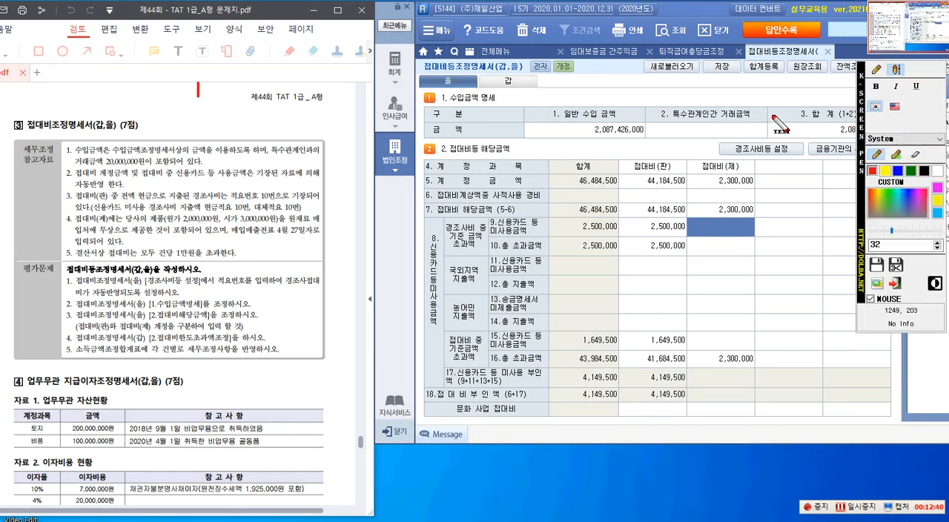
pyautogui.click(876, 70)
pyautogui.click(897, 119)
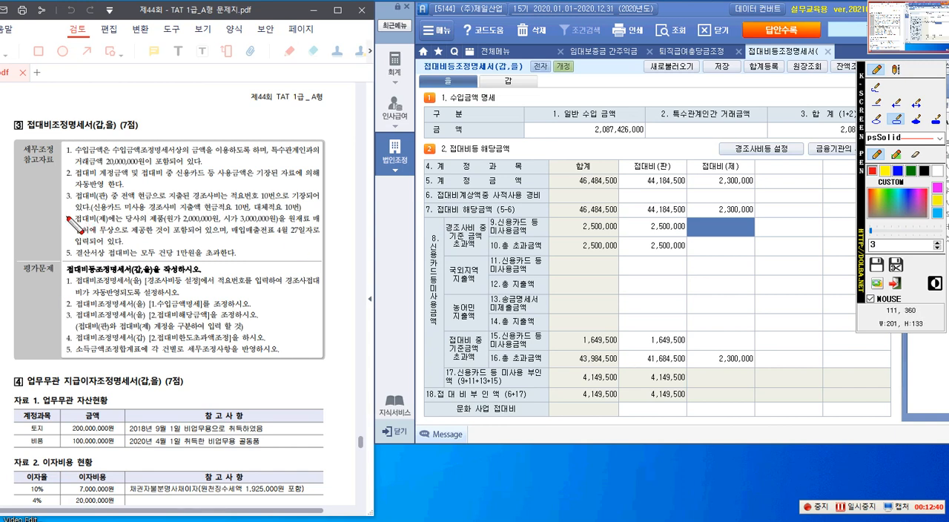
pyautogui.moveTo(74, 211); pyautogui.dragTo(110, 226)
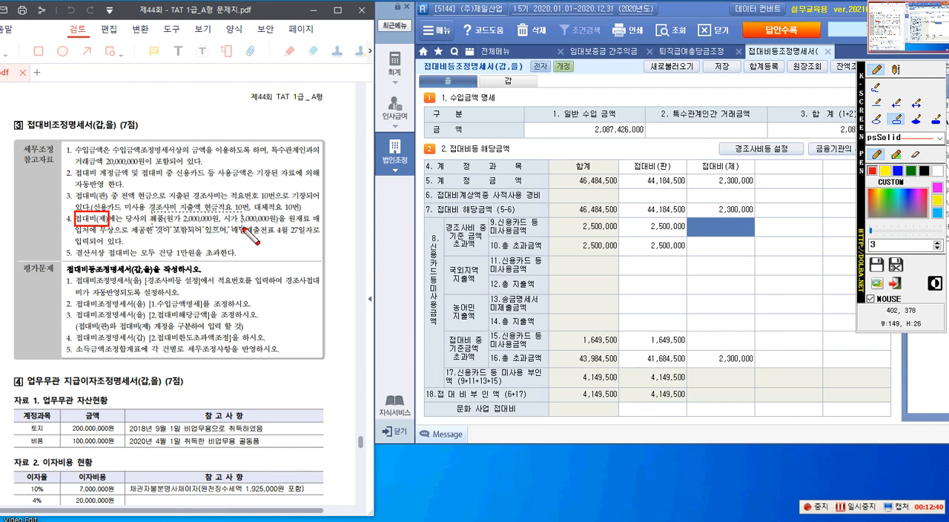
pyautogui.moveTo(263, 228); pyautogui.dragTo(281, 229)
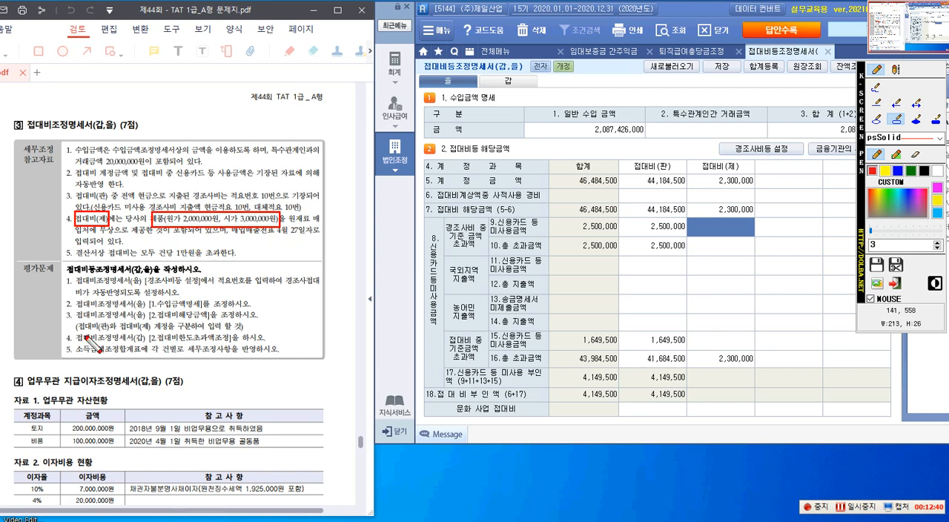
# Step: Box the note on separating 접대비(판) and 접대비(제) under question 3, and draw an arrow from reference item 4 to row 5 접대비(제)
pyautogui.moveTo(75, 323); pyautogui.dragTo(244, 333)
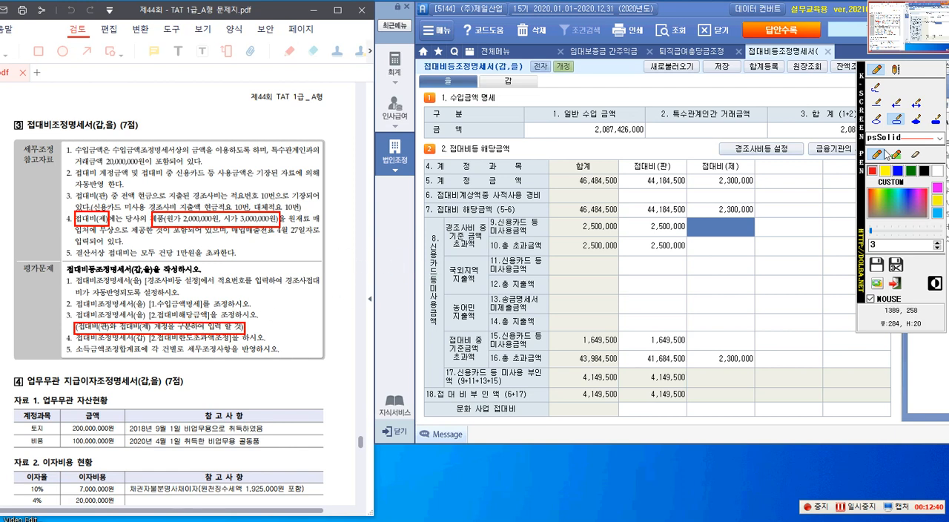
pyautogui.click(895, 103)
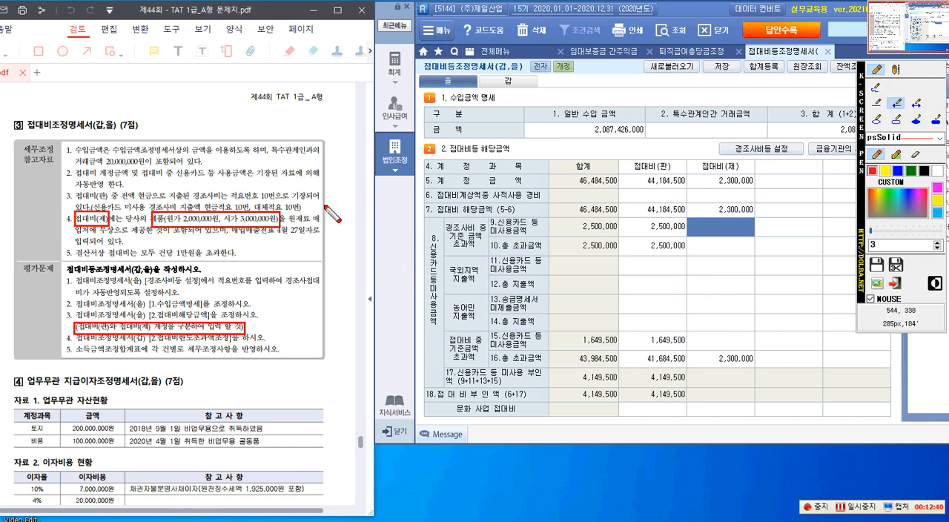
pyautogui.moveTo(287, 221); pyautogui.dragTo(698, 181)
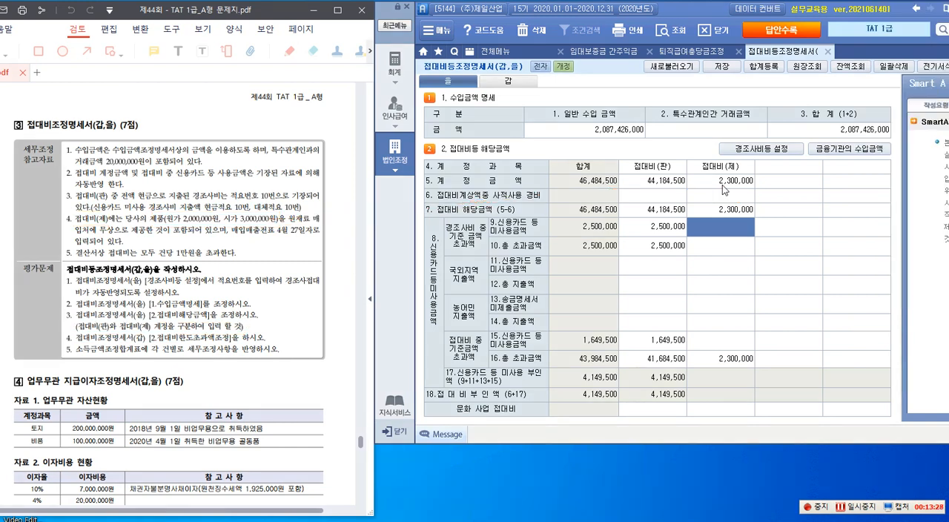
# Step: Set the 접대비(제) amounts to 3,300,000 in both row 5 계정금액 and row 16 총 초과금액
pyautogui.click(721, 184)
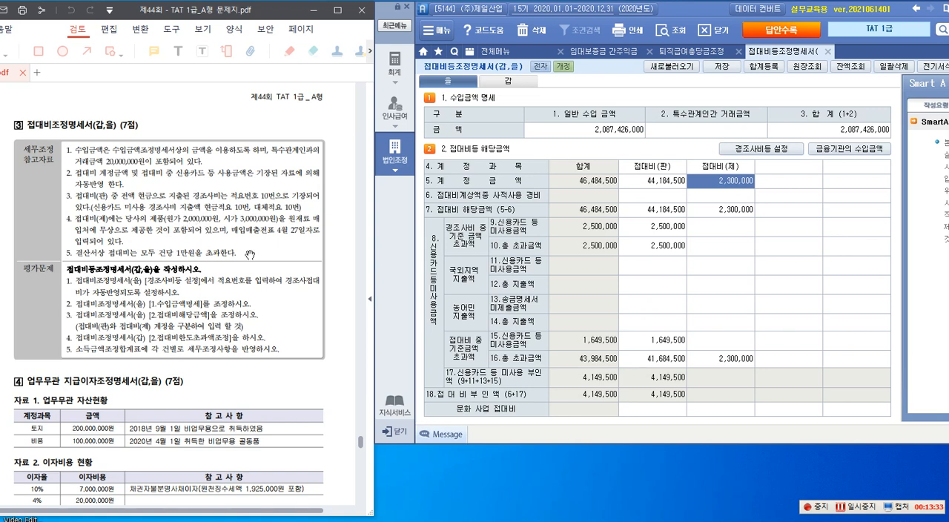
pyautogui.write('3')
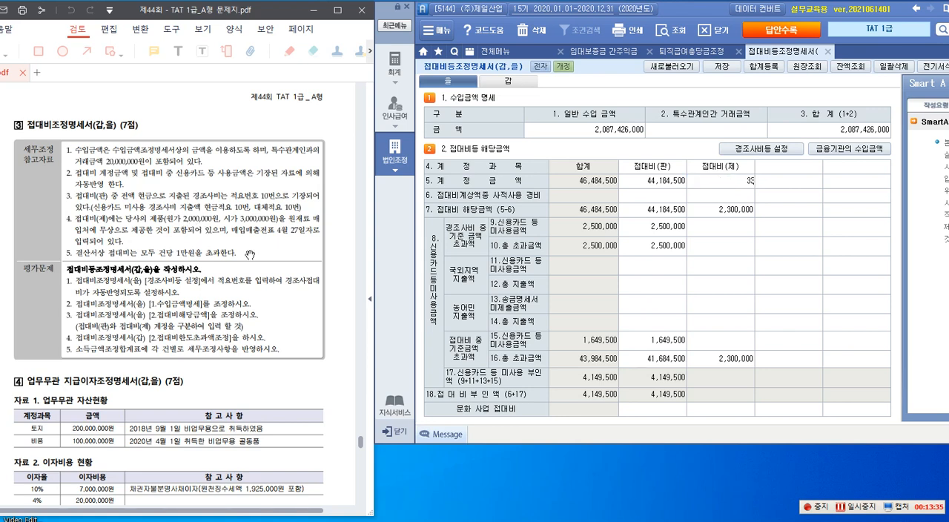
pyautogui.press('Return')
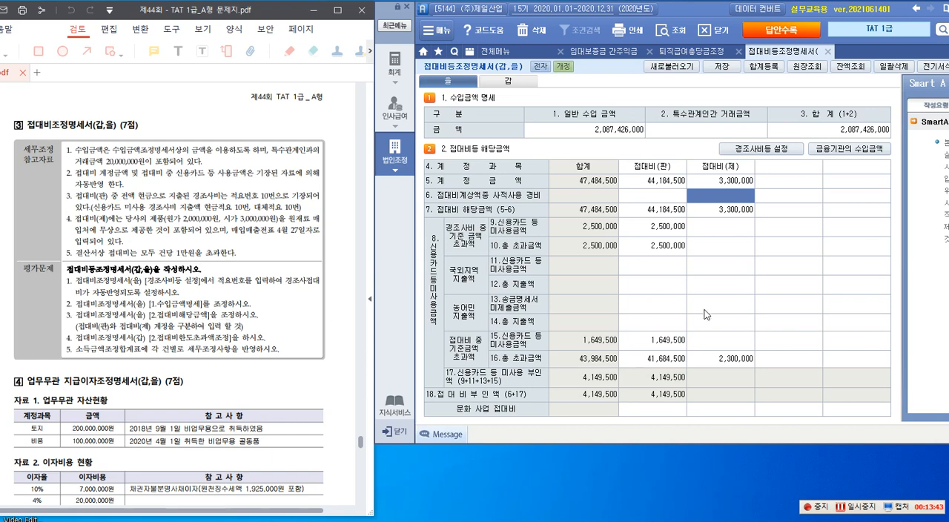
pyautogui.click(735, 215)
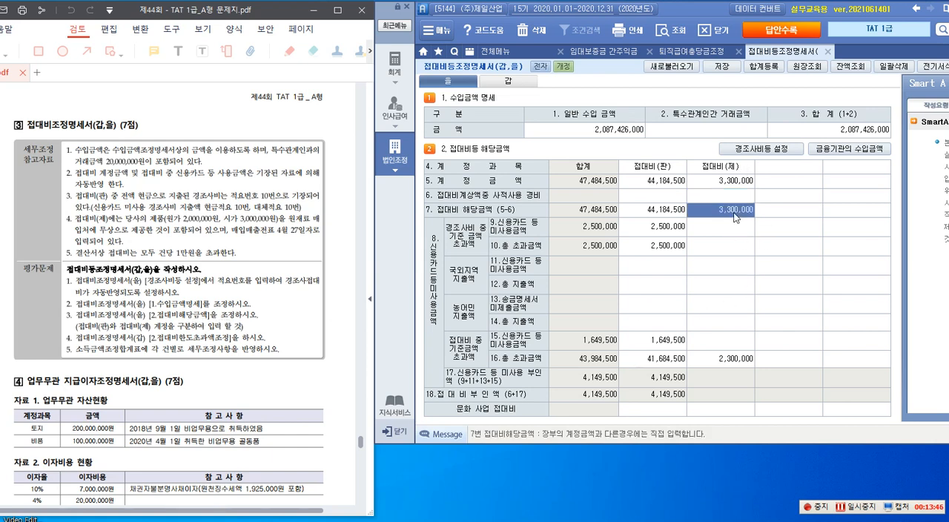
pyautogui.click(731, 362)
pyautogui.write('3300000')
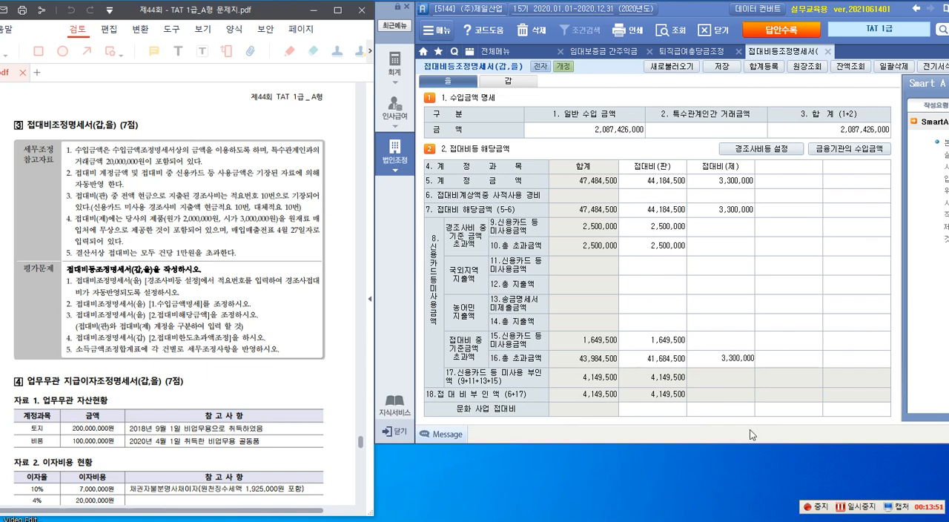
pyautogui.press('Return')
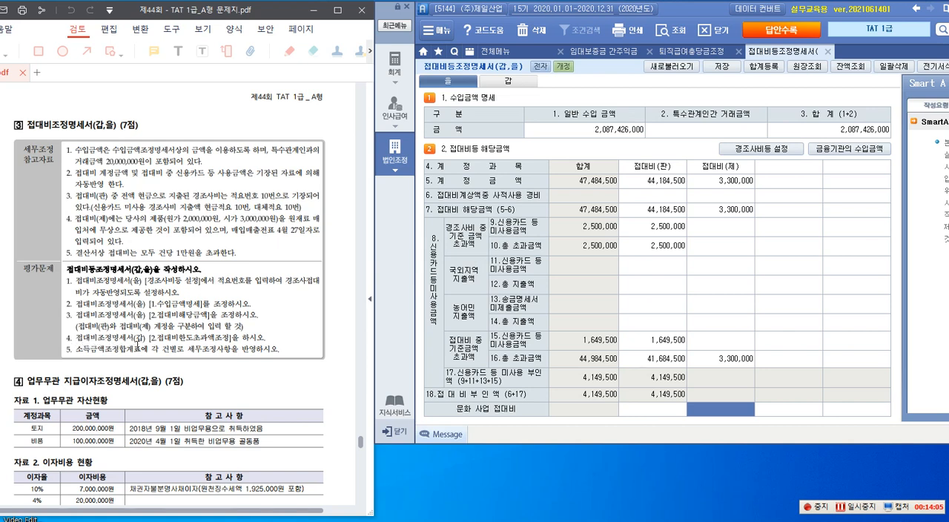
# Step: Box question 4, the 특수관계인과의 거래금액 20,000,000 in reference item 1, and question 2 on 수입금액명세
pyautogui.press('F9')
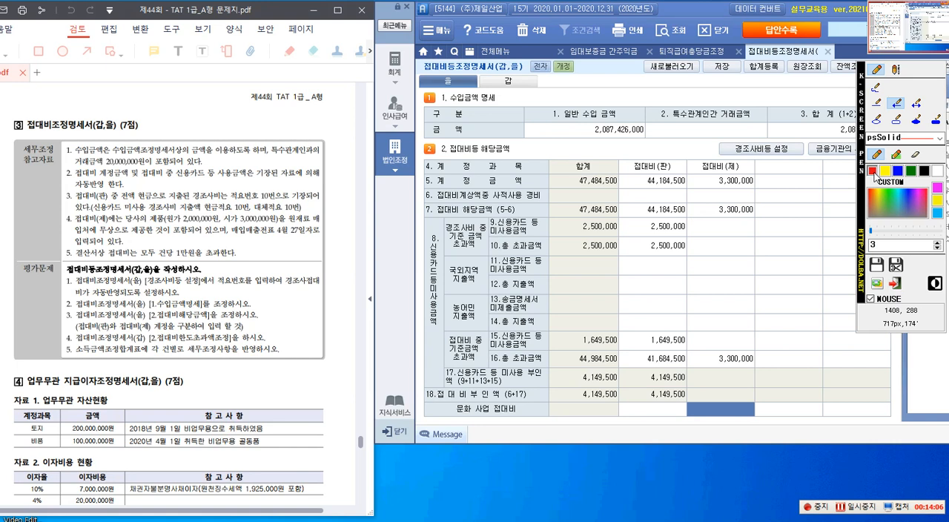
pyautogui.click(896, 119)
pyautogui.moveTo(64, 332); pyautogui.dragTo(267, 347)
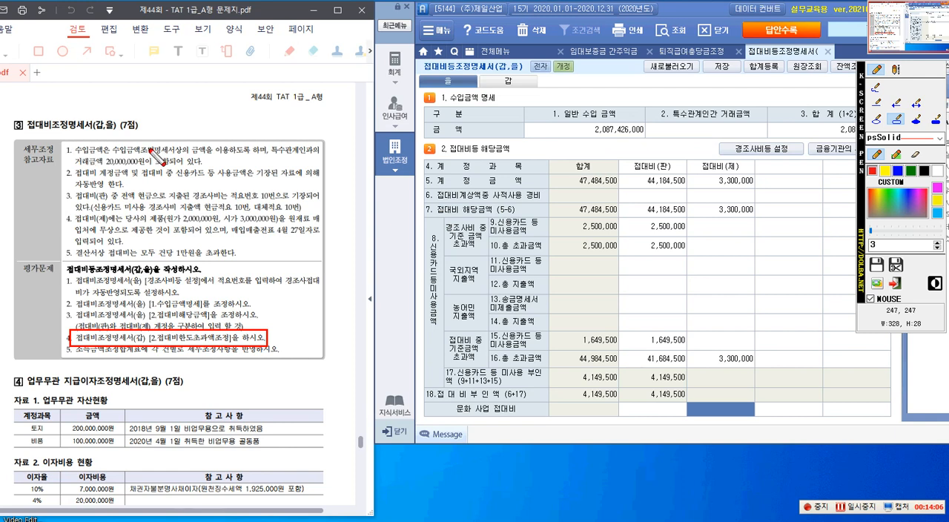
pyautogui.moveTo(266, 144); pyautogui.dragTo(321, 158)
pyautogui.moveTo(76, 156); pyautogui.dragTo(141, 171)
pyautogui.moveTo(73, 276); pyautogui.dragTo(47, 256)
pyautogui.moveTo(72, 298); pyautogui.dragTo(251, 311)
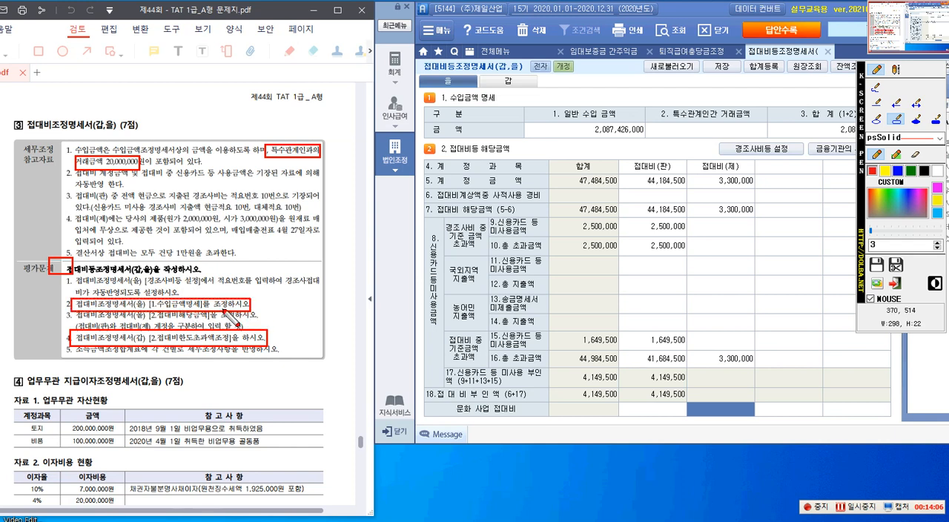
# Step: Draw arrows from question 2 to the 일반 수입금액 and from reference item 1 to the 특수관계인간 거래금액, and close the screen pen
pyautogui.click(896, 104)
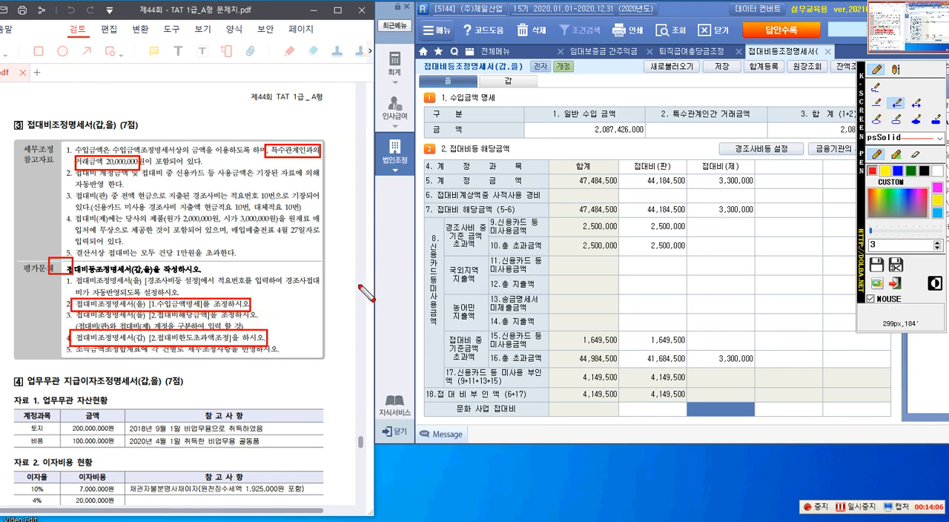
pyautogui.moveTo(249, 310); pyautogui.dragTo(557, 136)
pyautogui.moveTo(316, 148); pyautogui.dragTo(656, 132)
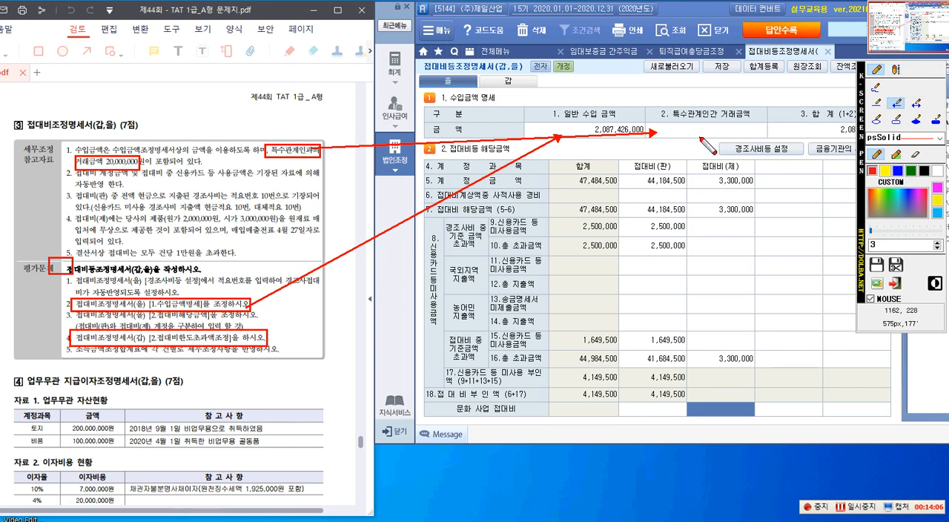
pyautogui.click(895, 283)
# Step: Set the 특수관계인간 거래금액 in 1. 수입금액 명세 to 20,000,000
pyautogui.click(686, 134)
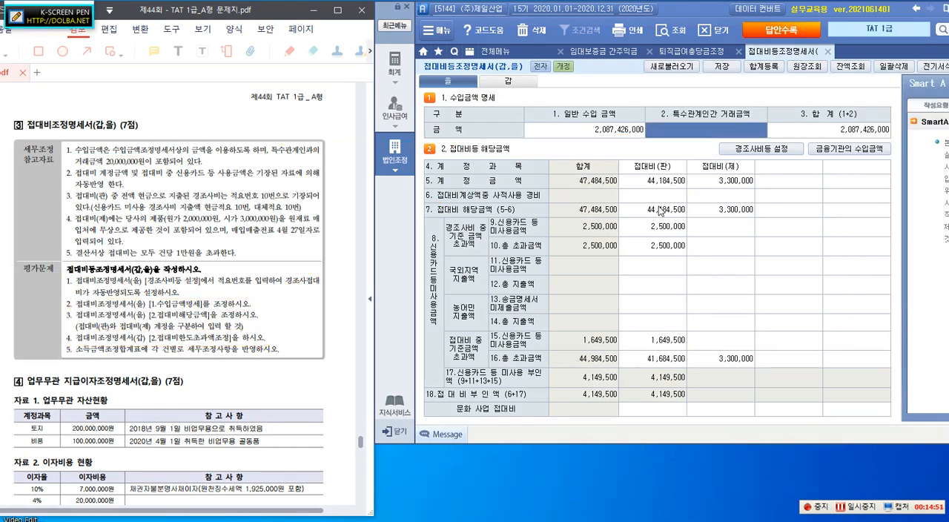
pyautogui.write('200')
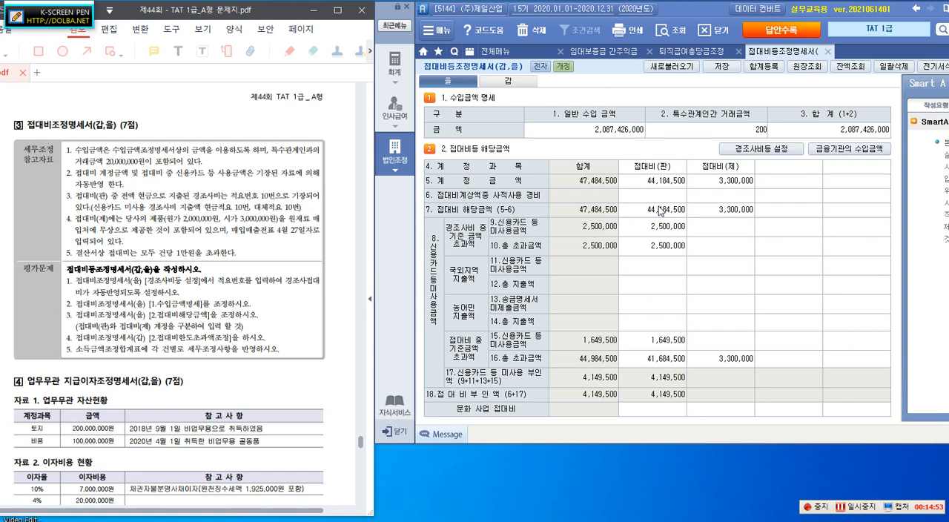
pyautogui.press('Return')
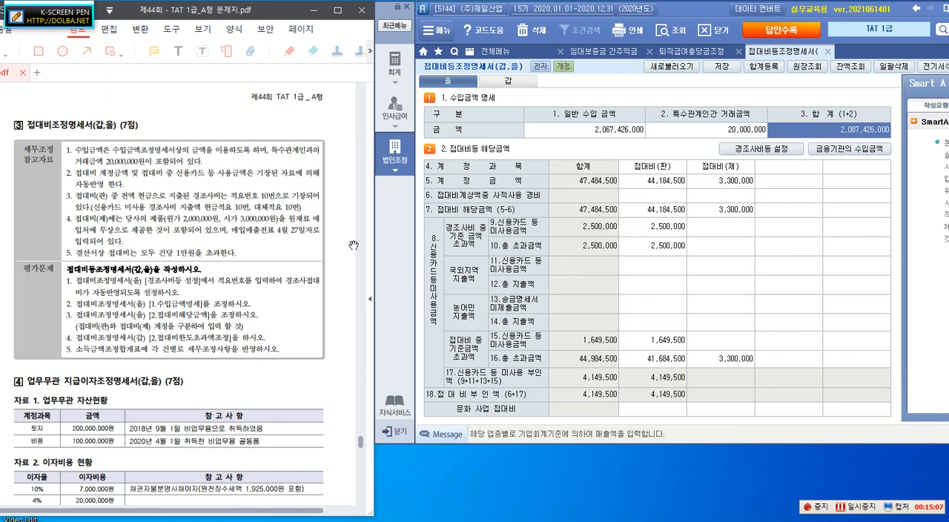
# Step: Open the 갑 sheet and box 신용카드 미사용, the row 2 amount, and row 12 한도초과액, moving the pen palette out of the way
pyautogui.click(509, 82)
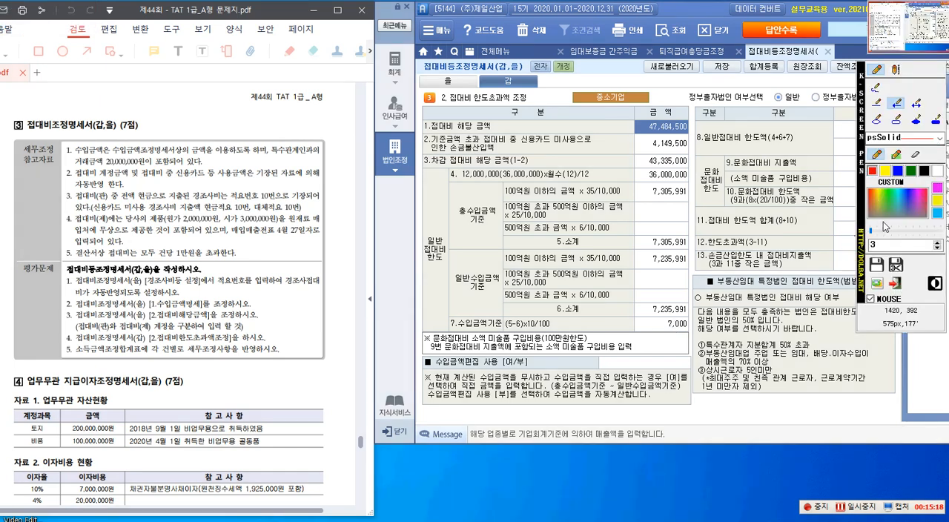
pyautogui.click(895, 119)
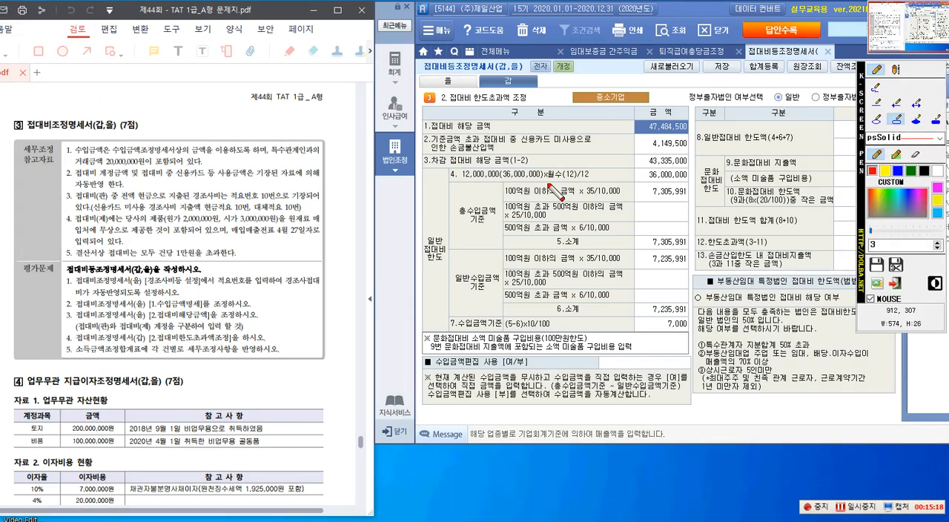
pyautogui.moveTo(512, 134); pyautogui.dragTo(578, 152)
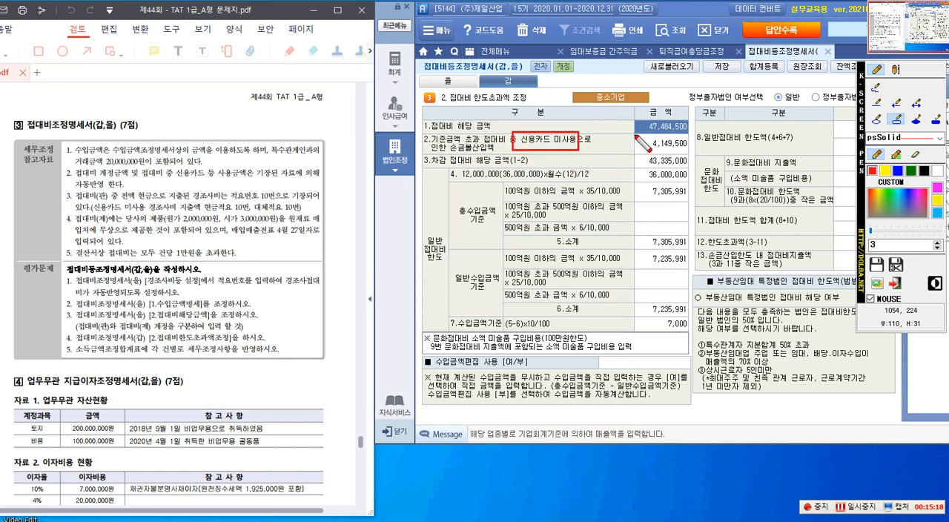
pyautogui.moveTo(667, 155); pyautogui.dragTo(691, 154)
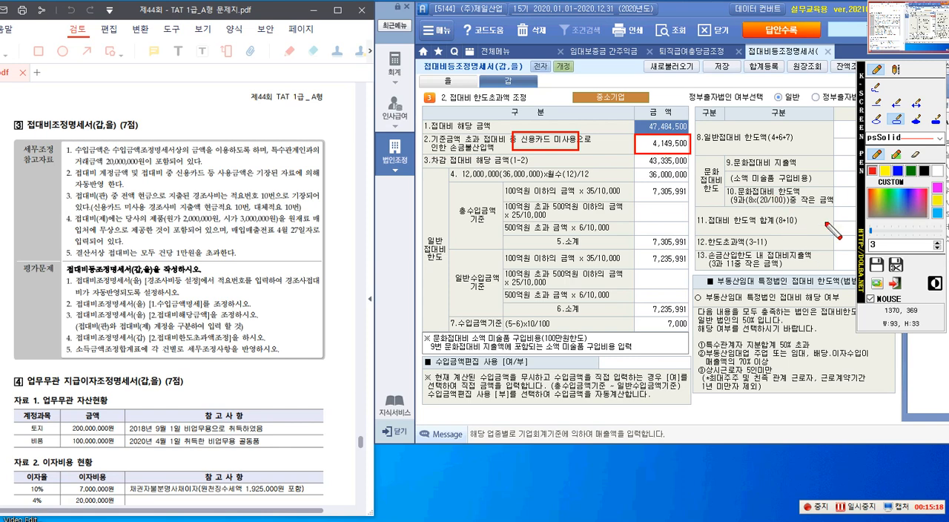
pyautogui.moveTo(862, 126); pyautogui.dragTo(311, 270)
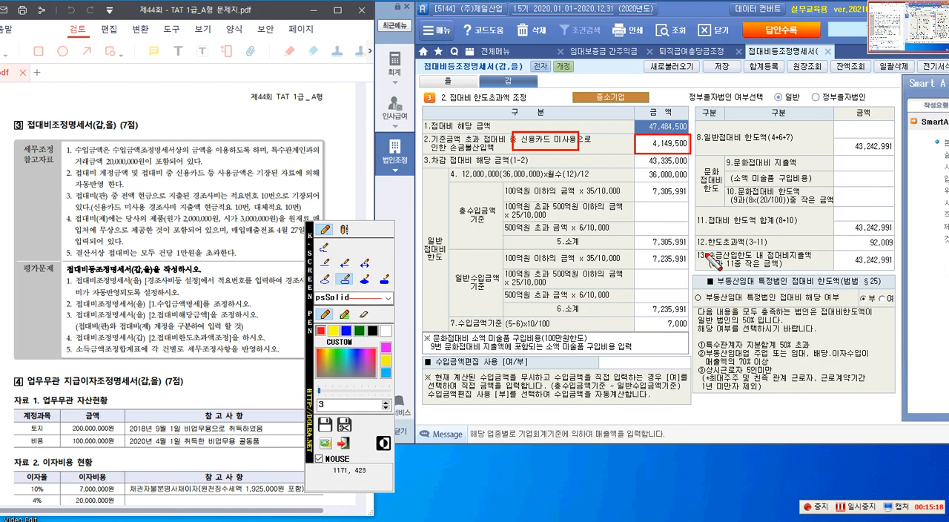
pyautogui.moveTo(697, 235); pyautogui.dragTo(897, 251)
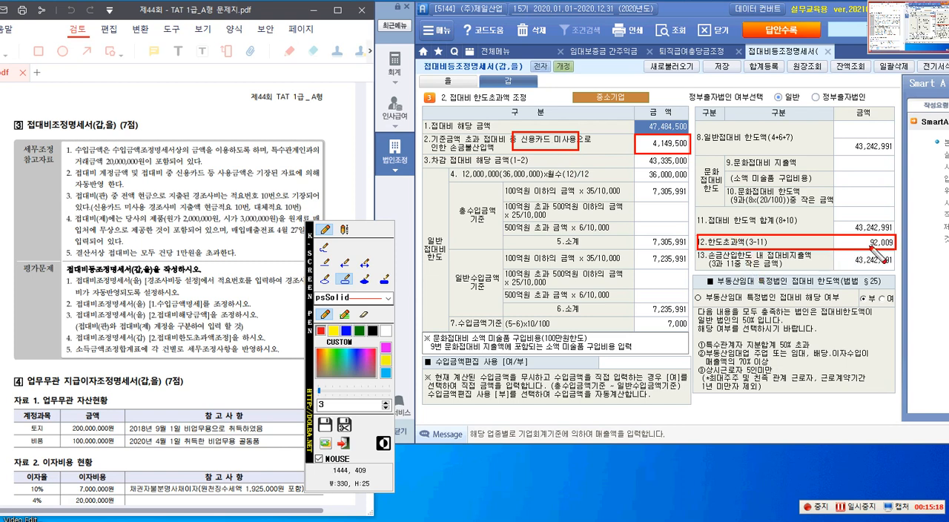
pyautogui.click(352, 456)
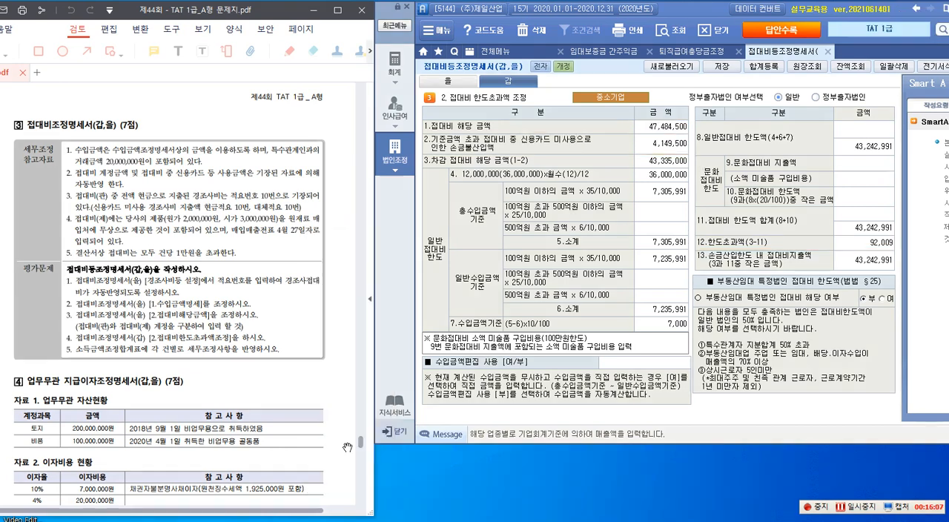
# Step: Register 신용카드 미사용액 of 4,149,500 as 기타사외 유출 under 익금산입 및 손금불산입 in 합계등록
pyautogui.click(761, 72)
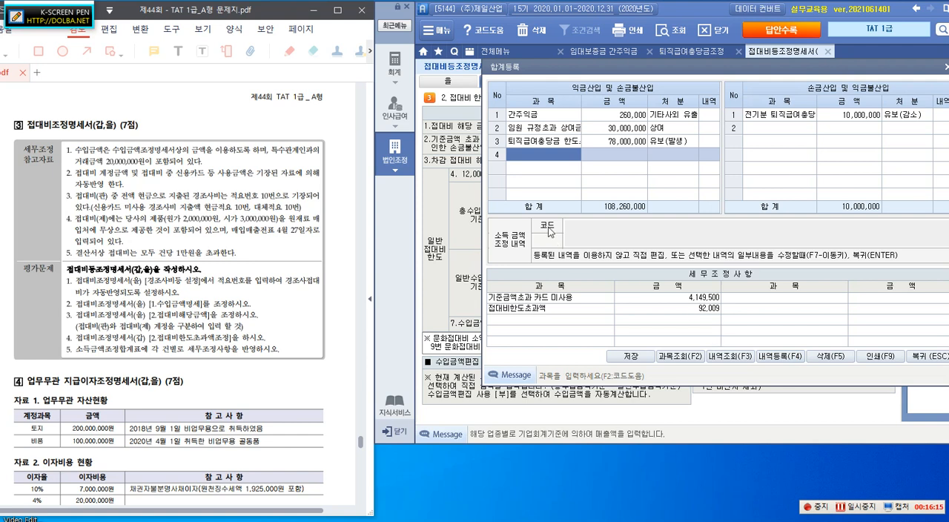
pyautogui.write('신ㅇ')
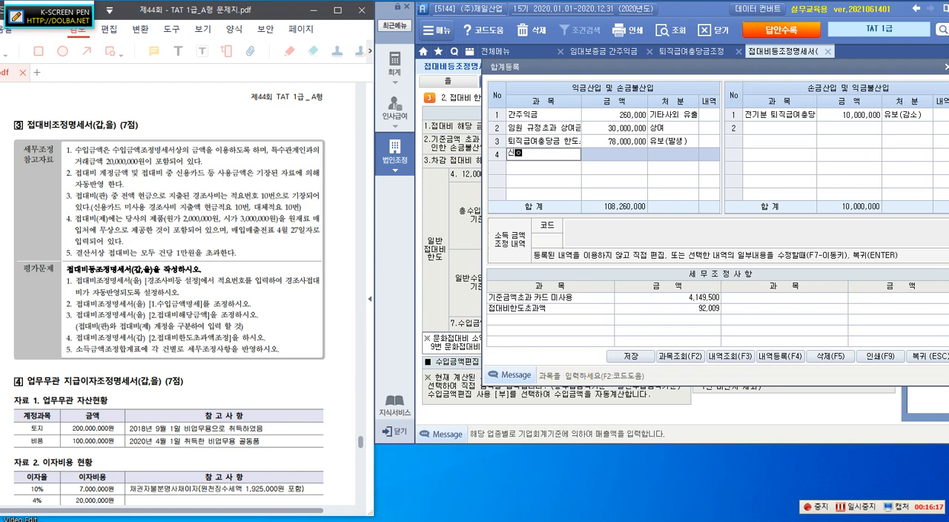
pyautogui.write('용카드 미사요ㅇ애ㄱ')
pyautogui.press('Return')
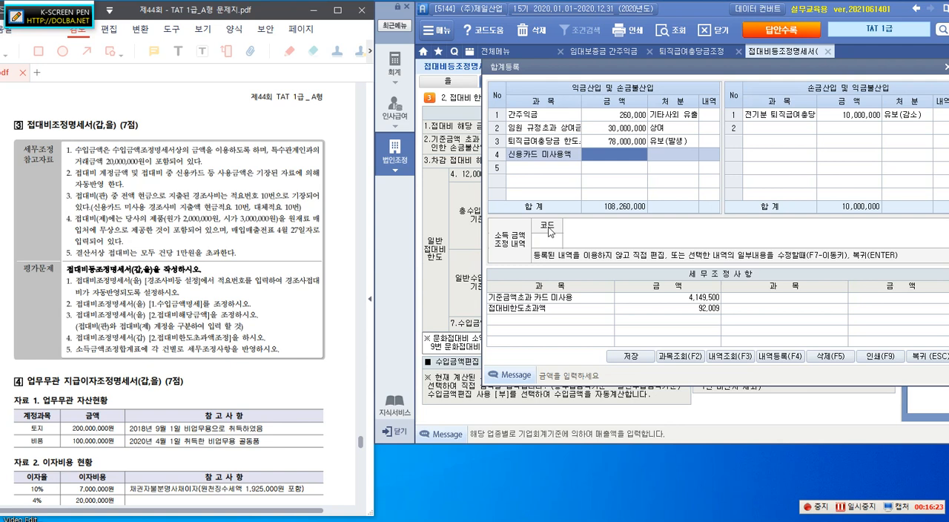
pyautogui.write('4,')
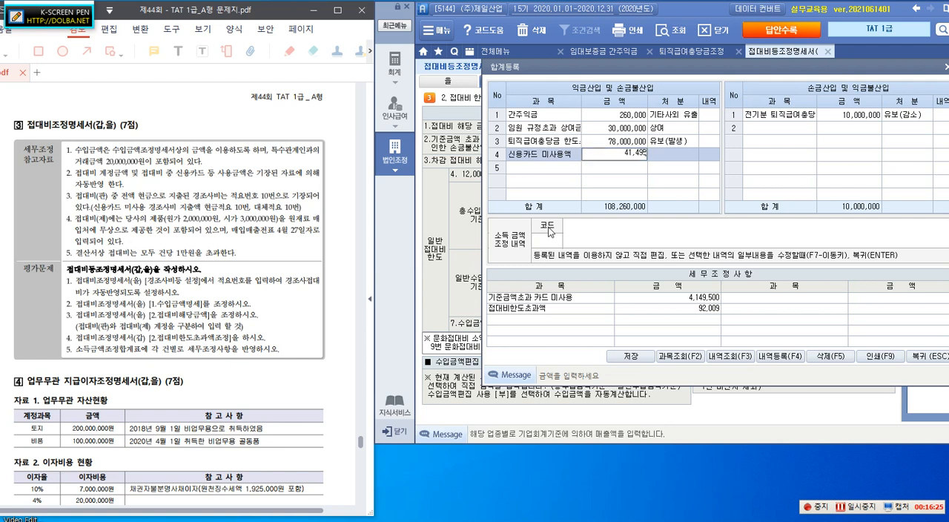
pyautogui.write('149,500')
pyautogui.press('Return')
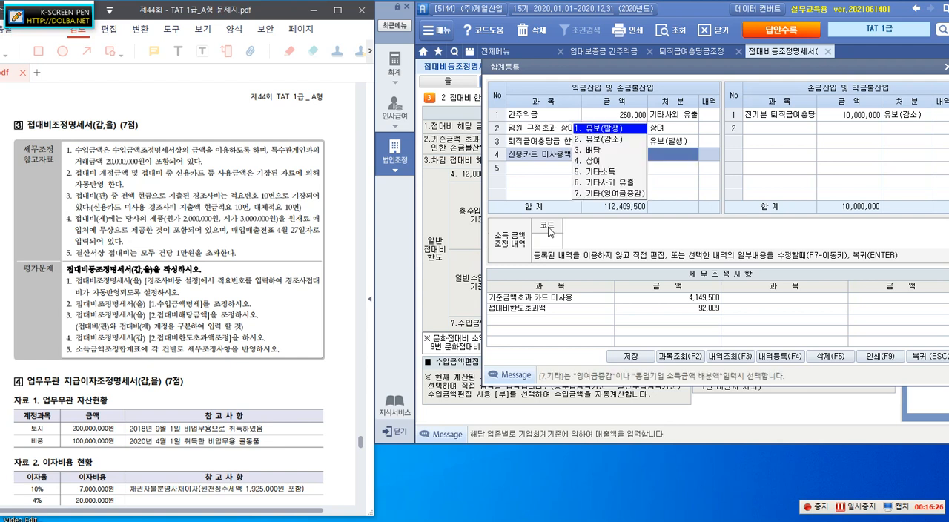
pyautogui.click(598, 186)
# Step: Add 접대비 중 한도초과액 of 92,009 as 기타사외 유출 in row 5 of 익금산입 및 손금불산입, and select the 신용카드 미사용액 entry
pyautogui.click(554, 170)
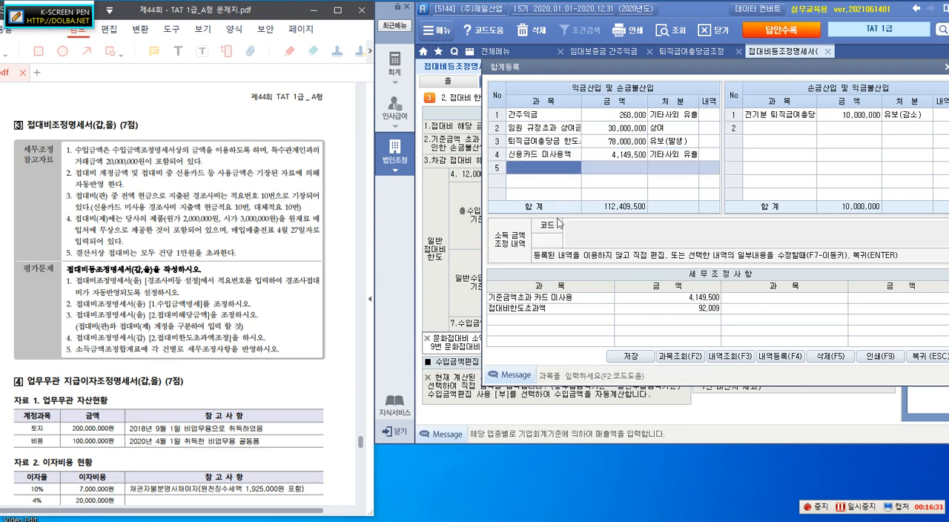
pyautogui.write('접')
pyautogui.write('대')
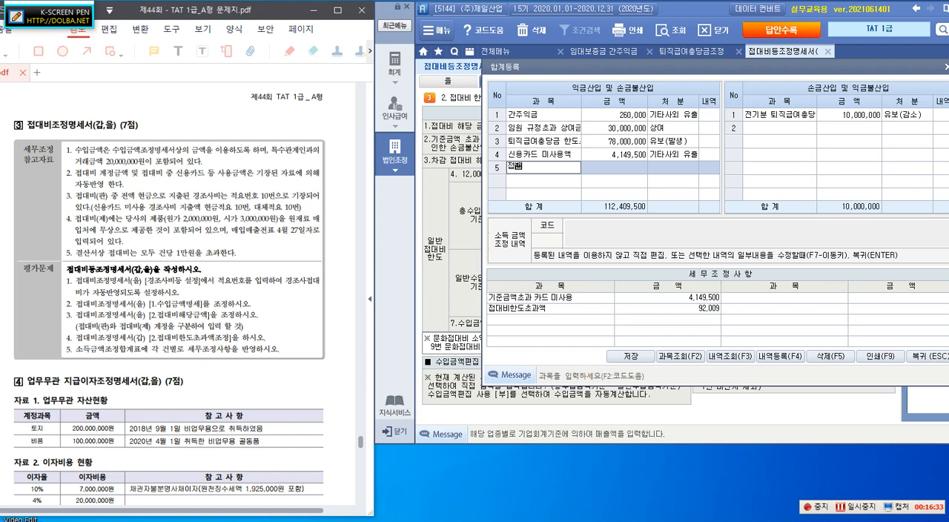
pyautogui.write('비 중 한도초과액')
pyautogui.press('Return')
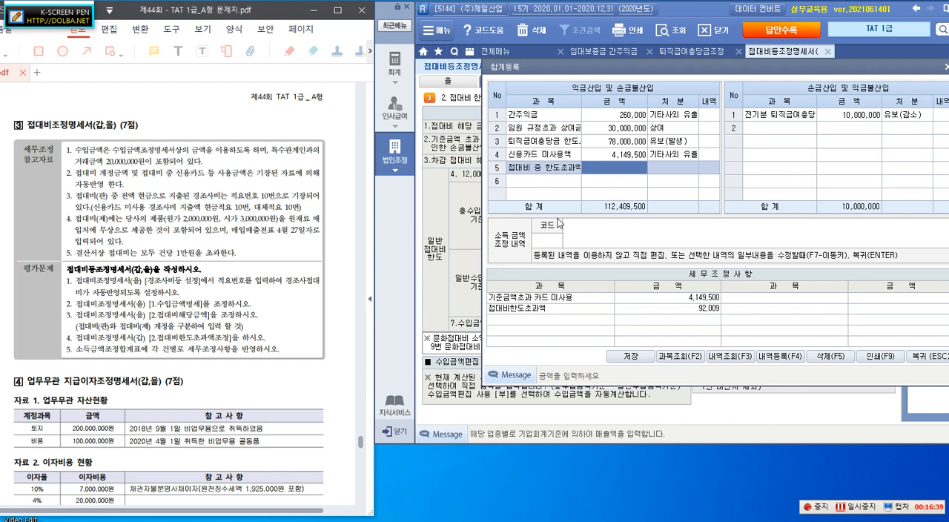
pyautogui.write('92,')
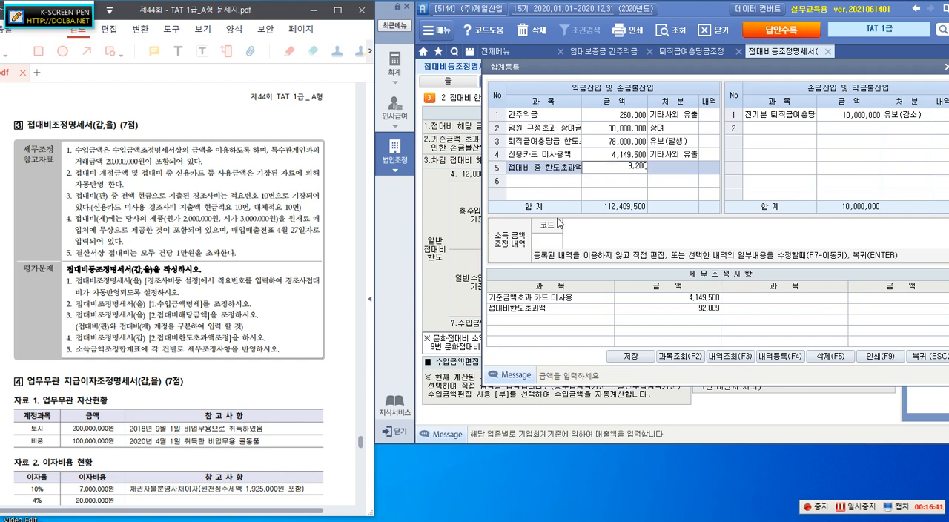
pyautogui.write('009')
pyautogui.press('Return')
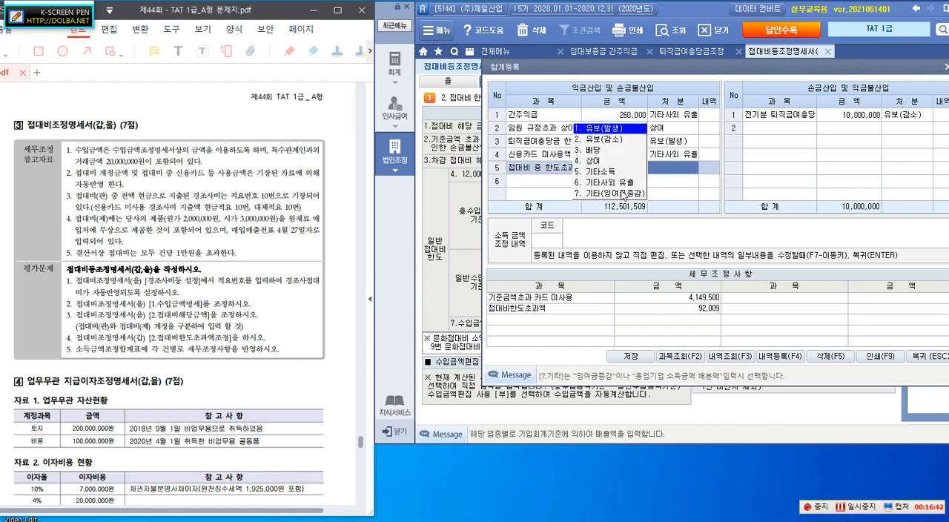
pyautogui.click(628, 183)
pyautogui.click(550, 157)
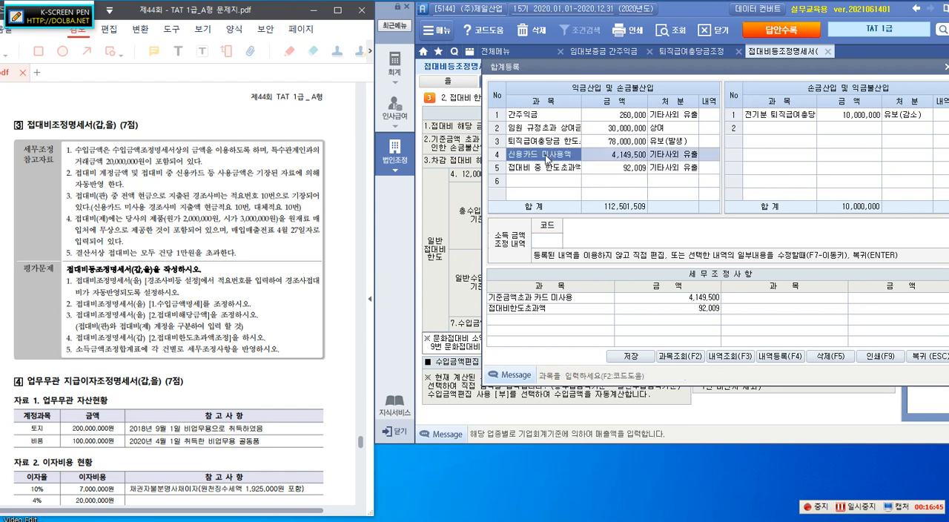
# Step: Prefix the 신용카드 미사용액 account name in row 4 of 익금산입 및 손금불산입 with "접대비 중"
pyautogui.click(521, 158)
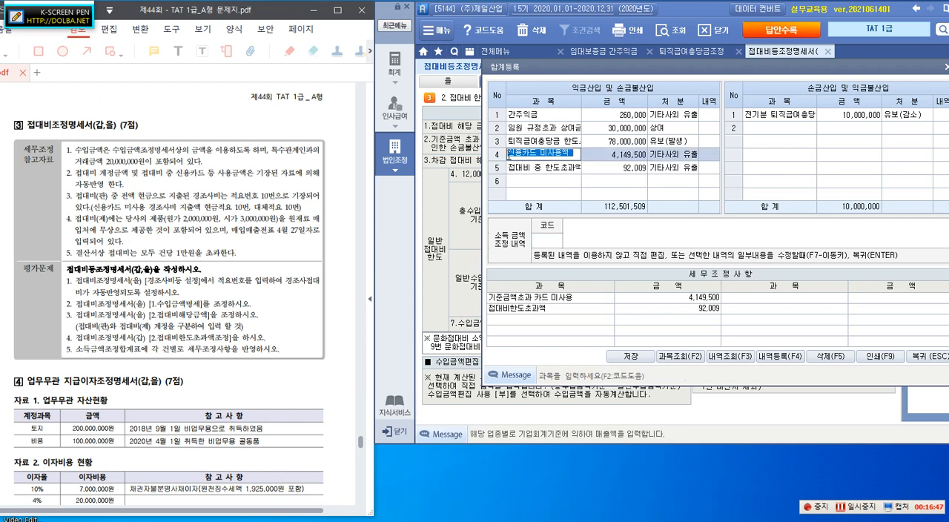
pyautogui.click(509, 156)
pyautogui.write('ㅈ')
pyautogui.write('대비')
pyautogui.write('중')
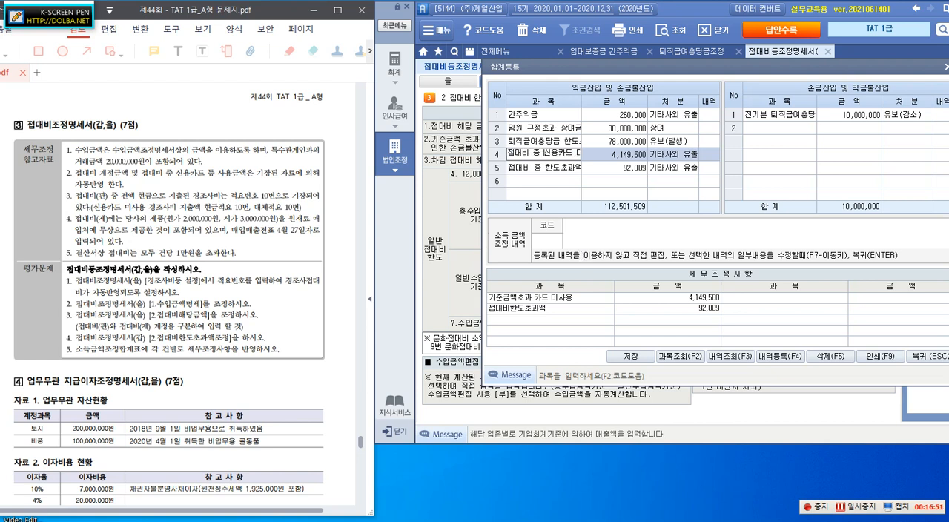
pyautogui.press('Return')
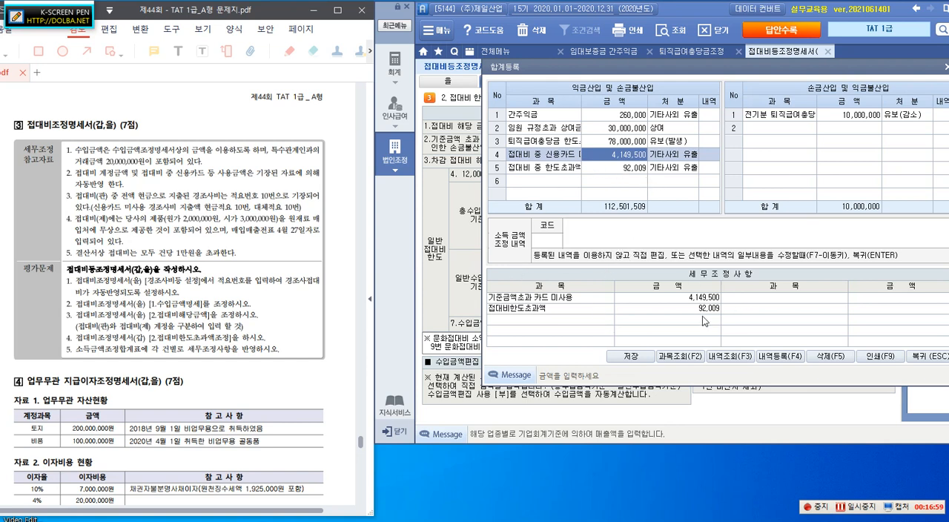
# Step: Save the 합계등록 entries, return to 접대비등조정명세서(갑,을), and save the statement
pyautogui.click(630, 356)
pyautogui.click(480, 304)
pyautogui.click(927, 357)
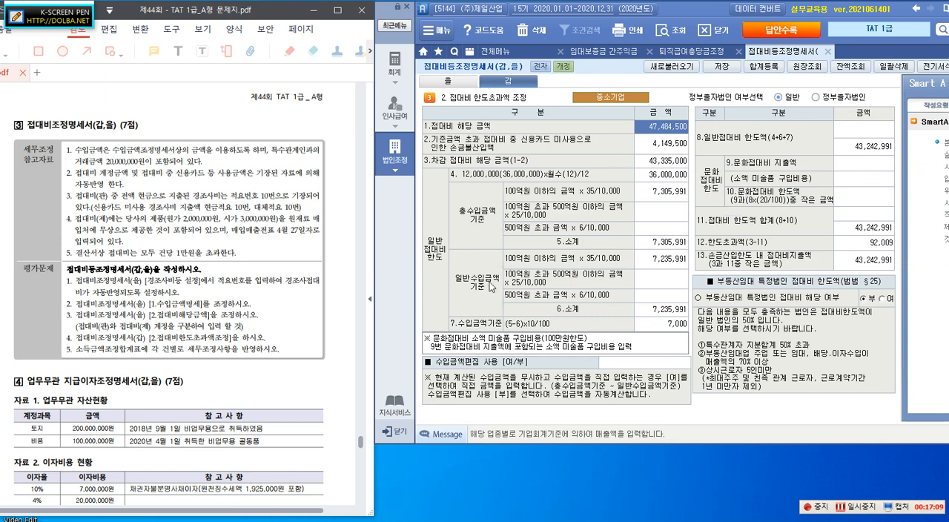
pyautogui.click(715, 70)
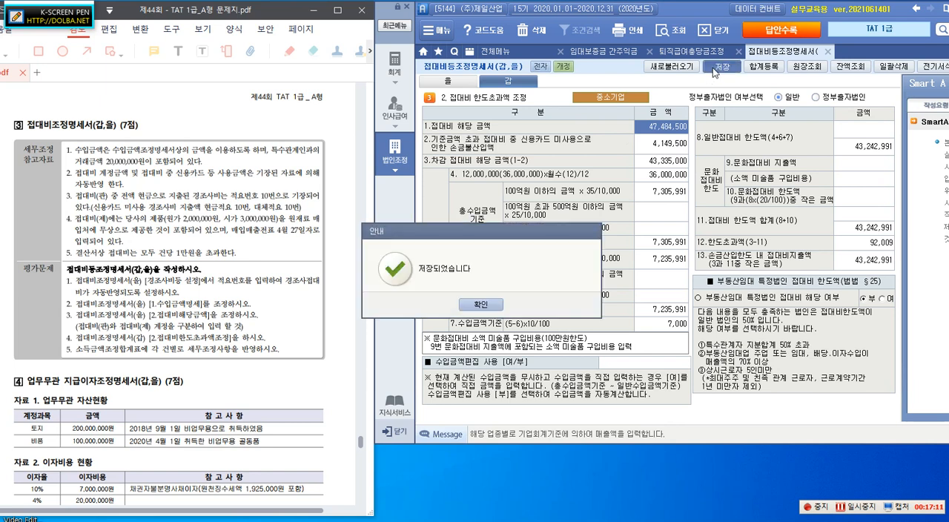
pyautogui.click(475, 307)
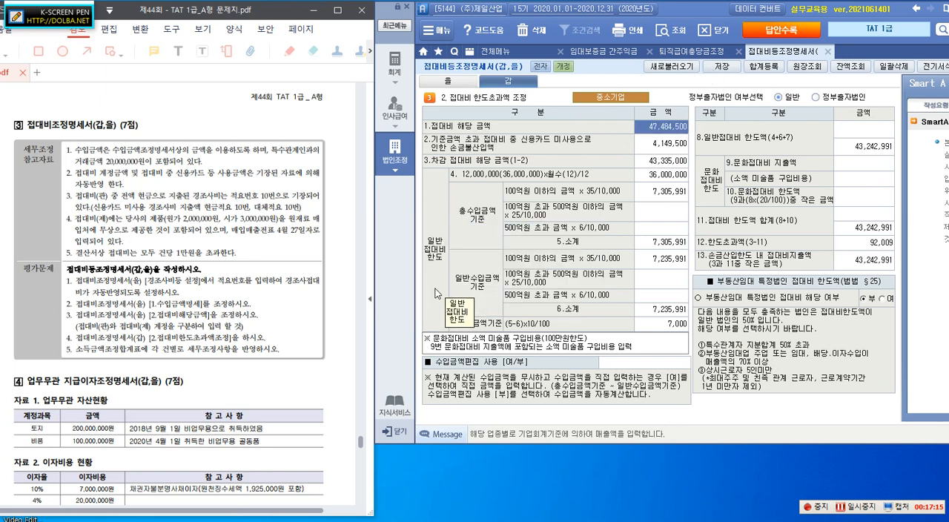